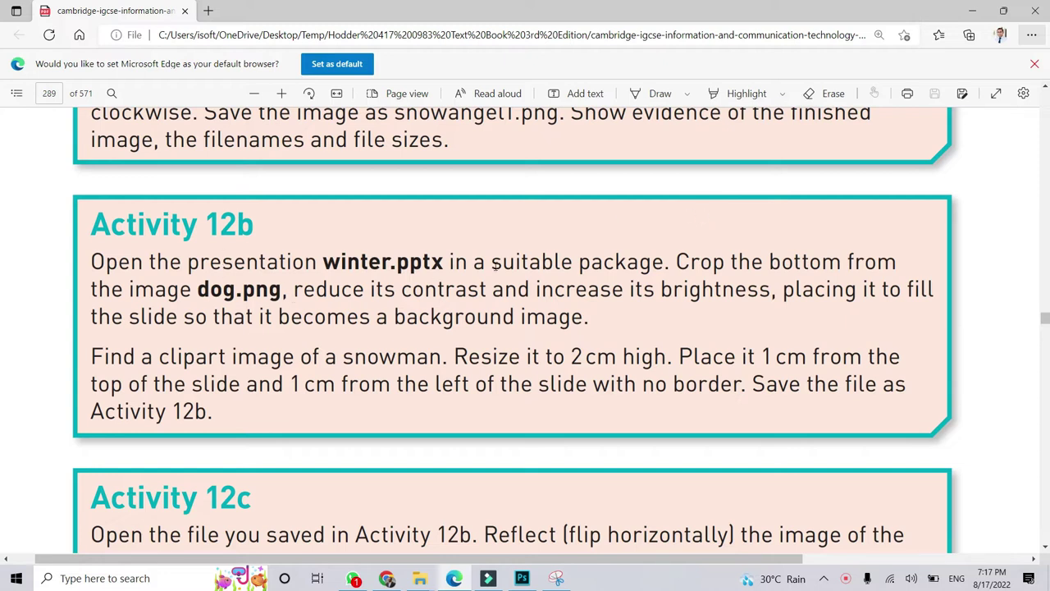
Step: Read Activity 12b, highlighting the dog.png, contrast and brightness, background image and snowman clipart instructions
{"action": "left_click_drag", "start_coordinate": [663, 263], "coordinate": [490, 262]}
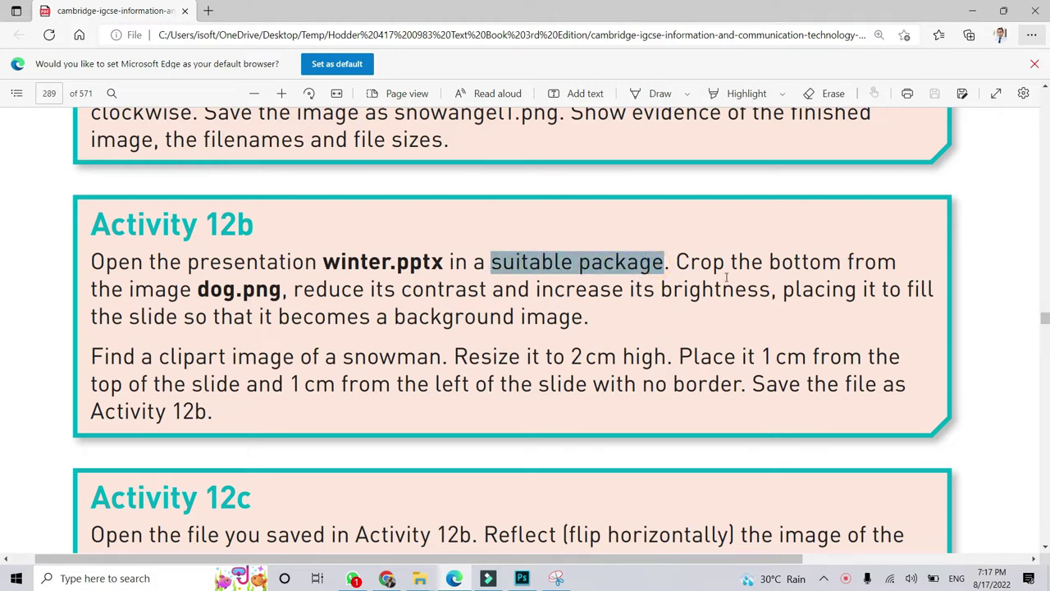
{"action": "left_click_drag", "start_coordinate": [292, 289], "coordinate": [195, 289]}
{"action": "left_click", "coordinate": [195, 289]}
{"action": "left_click_drag", "start_coordinate": [300, 290], "coordinate": [454, 289]}
{"action": "left_click", "coordinate": [492, 289]}
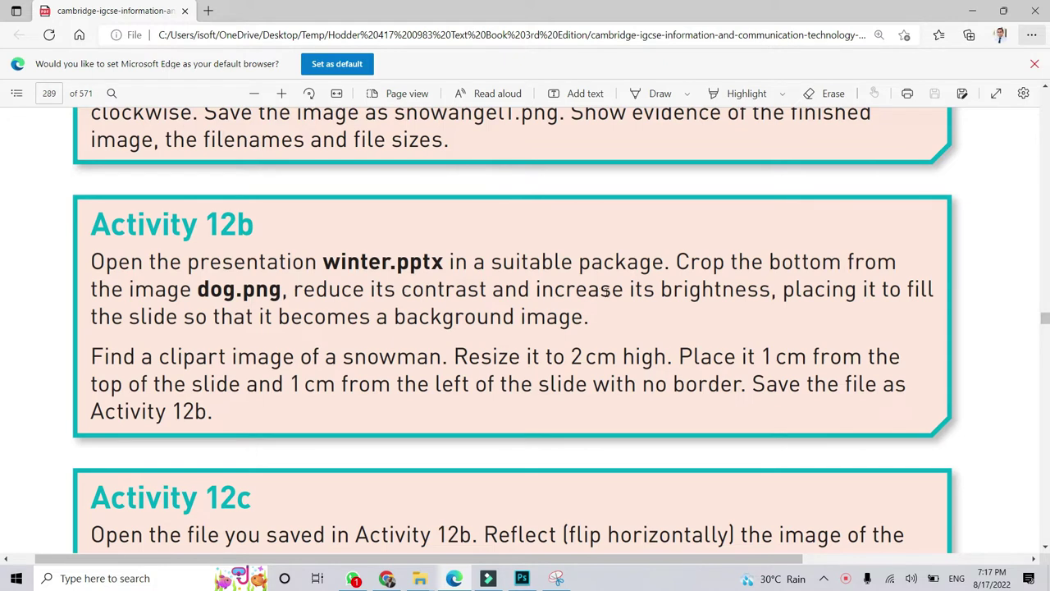
{"action": "left_click_drag", "start_coordinate": [775, 289], "coordinate": [304, 289]}
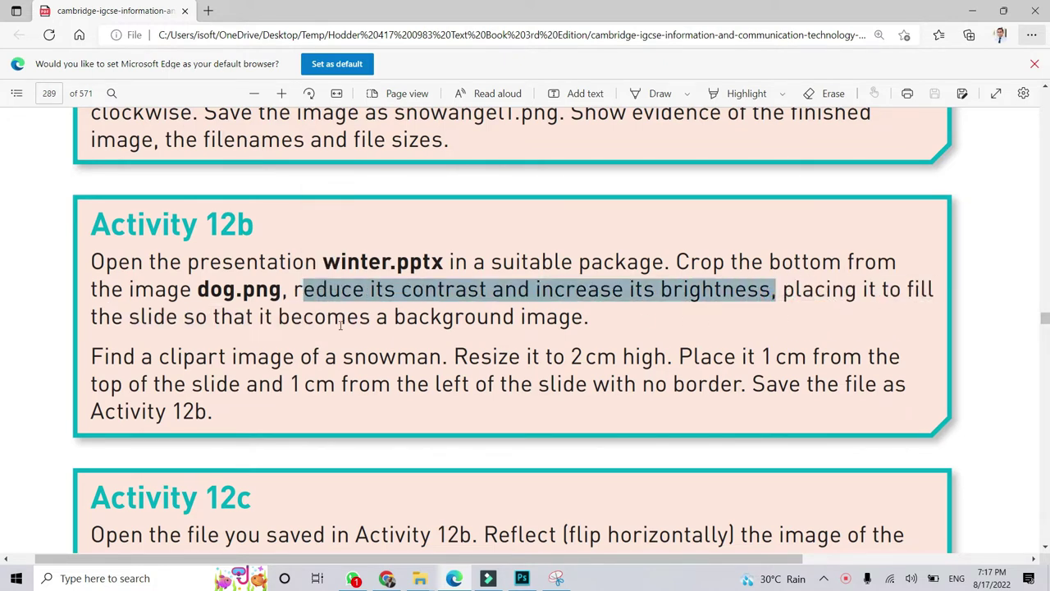
{"action": "left_click_drag", "start_coordinate": [430, 320], "coordinate": [597, 321]}
{"action": "left_click", "coordinate": [608, 325]}
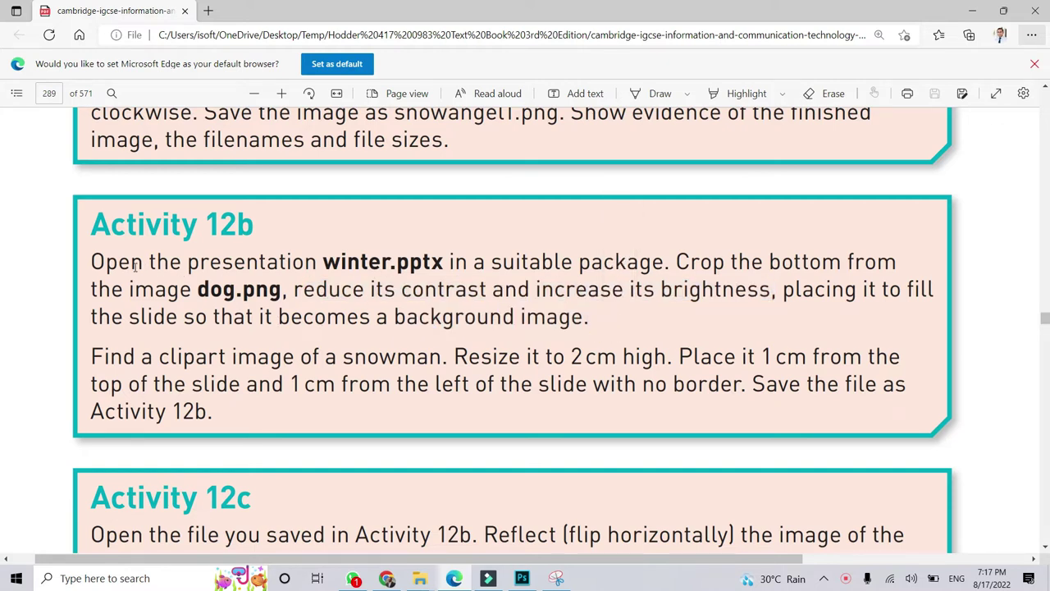
{"action": "left_click_drag", "start_coordinate": [87, 354], "coordinate": [209, 413]}
{"action": "left_click", "coordinate": [437, 326]}
Step: Open winter.pptx from the Chapter 12 folder
{"action": "mouse_move", "coordinate": [425, 583]}
{"action": "left_click", "coordinate": [354, 526]}
{"action": "double_click", "coordinate": [449, 471]}
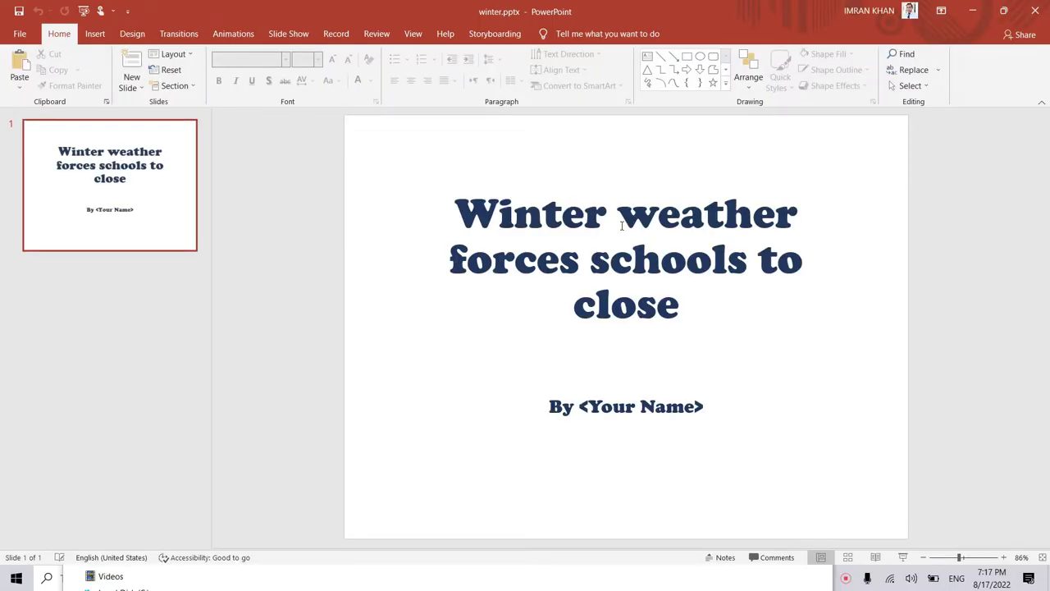
Step: Click into the title and subtitle placeholders on winter.pptx's title slide
{"action": "left_click", "coordinate": [696, 187]}
{"action": "left_click", "coordinate": [703, 376]}
{"action": "left_click", "coordinate": [399, 215]}
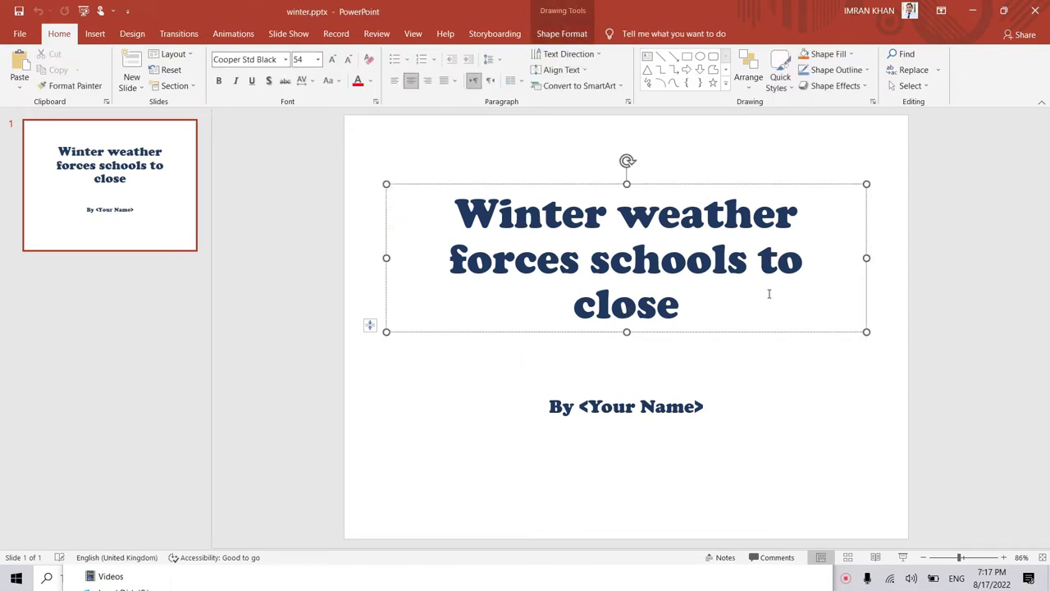
Step: Select dog.png in the Chapter 12 folder and close the Get genuine Office notice
{"action": "key", "text": "alt+Tab"}
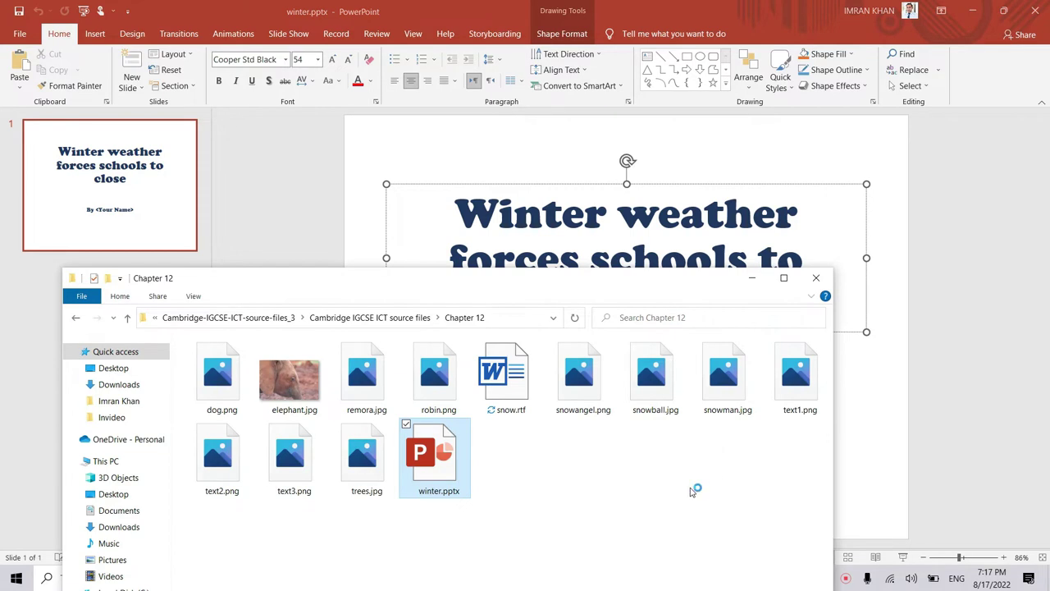
{"action": "key", "text": "Home"}
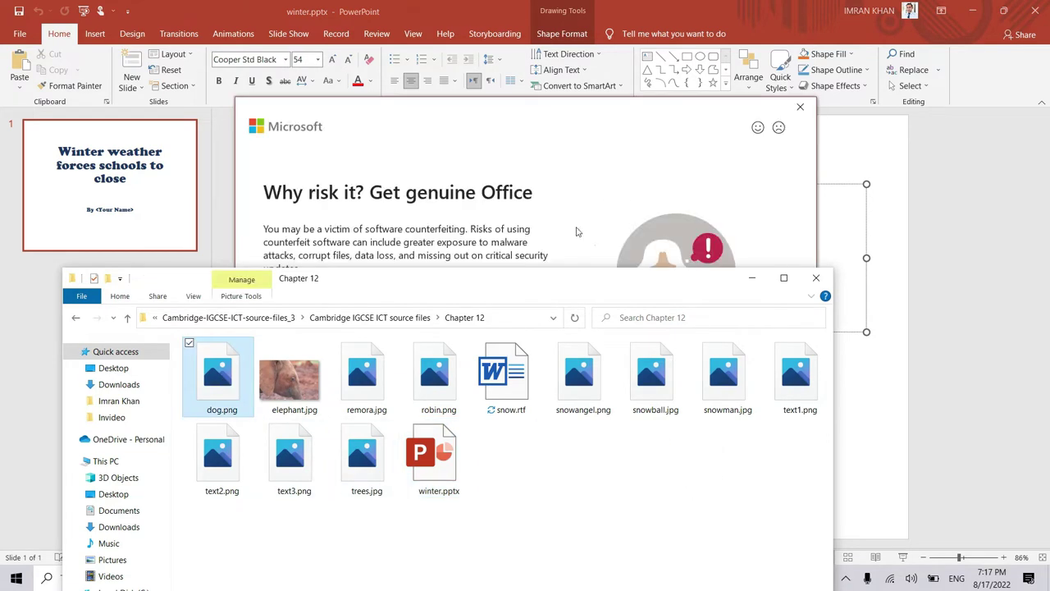
{"action": "left_click", "coordinate": [801, 106]}
{"action": "left_click", "coordinate": [800, 106]}
{"action": "key", "text": "alt+Tab"}
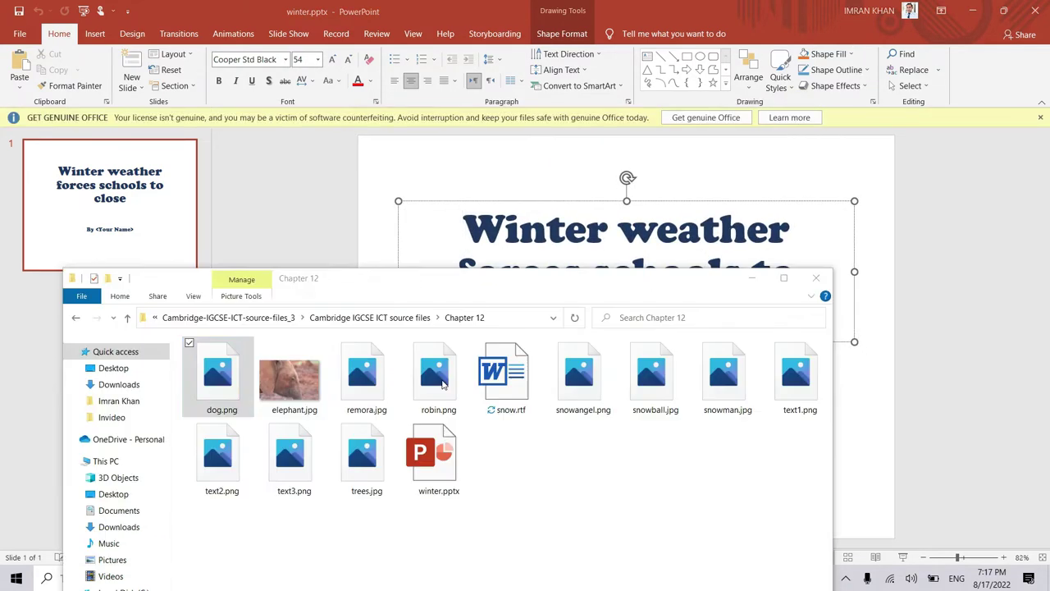
Step: Drop dog.png onto the slide, crop off its bottom, and enlarge it to 7.49 by 9.56 in
{"action": "left_click_drag", "start_coordinate": [234, 386], "coordinate": [529, 255]}
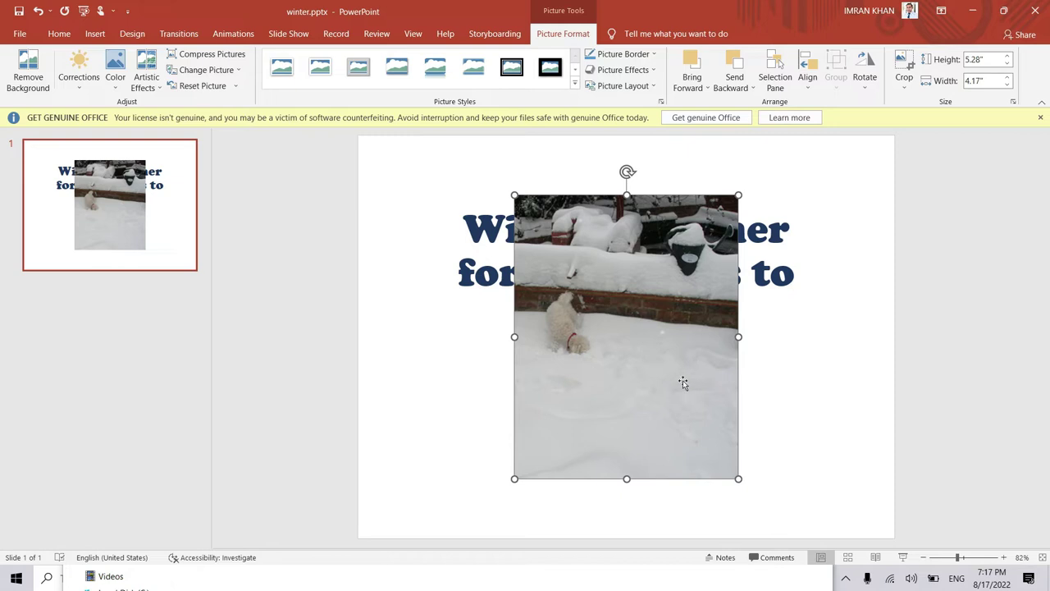
{"action": "left_click_drag", "start_coordinate": [666, 379], "coordinate": [509, 321]}
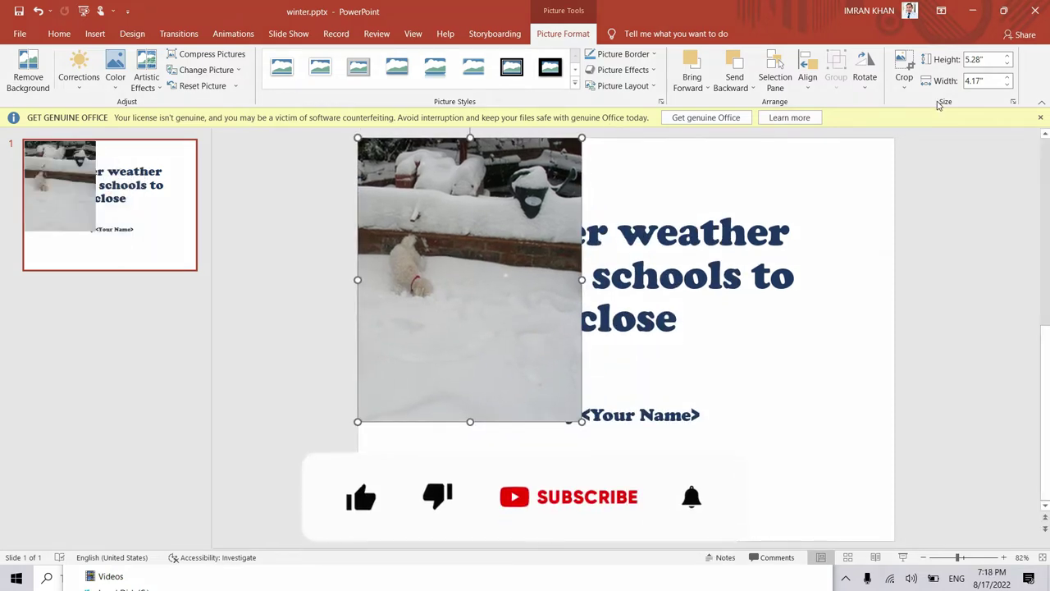
{"action": "left_click", "coordinate": [903, 71]}
{"action": "left_click_drag", "start_coordinate": [469, 413], "coordinate": [493, 310]}
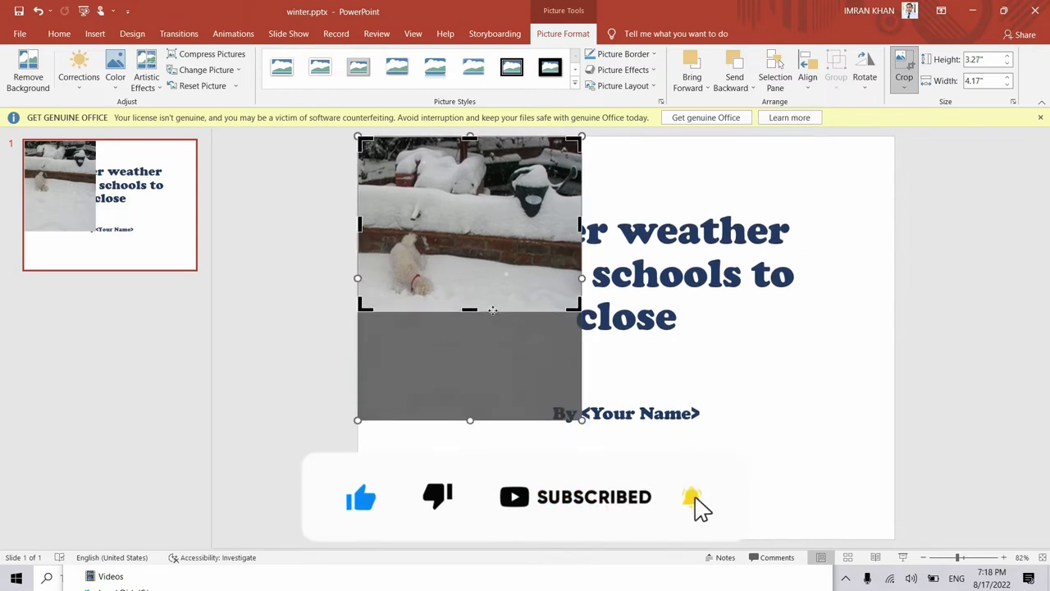
{"action": "left_click", "coordinate": [904, 66]}
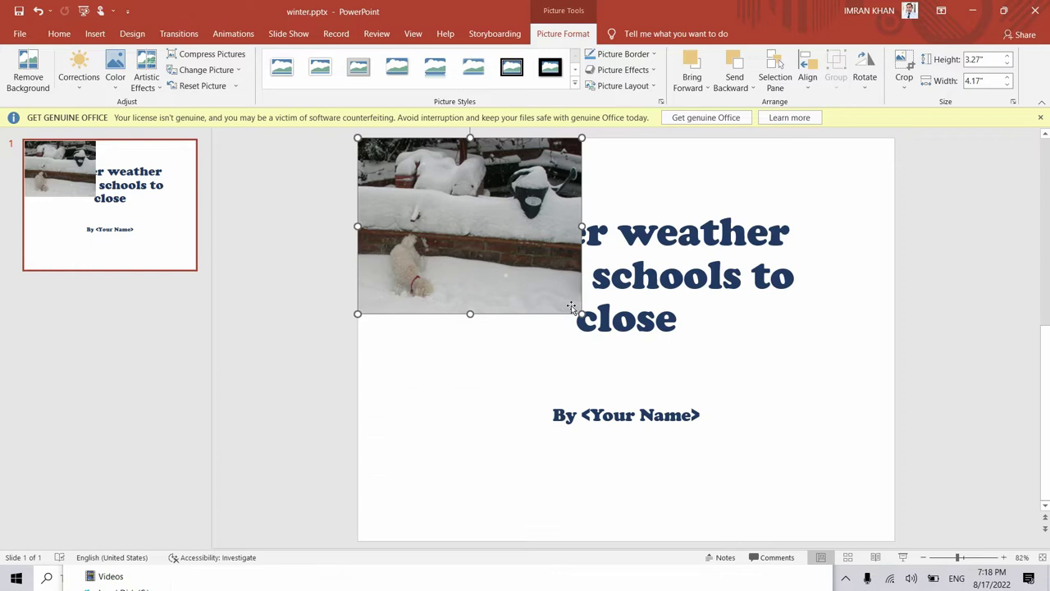
{"action": "left_click_drag", "start_coordinate": [581, 313], "coordinate": [870, 506]}
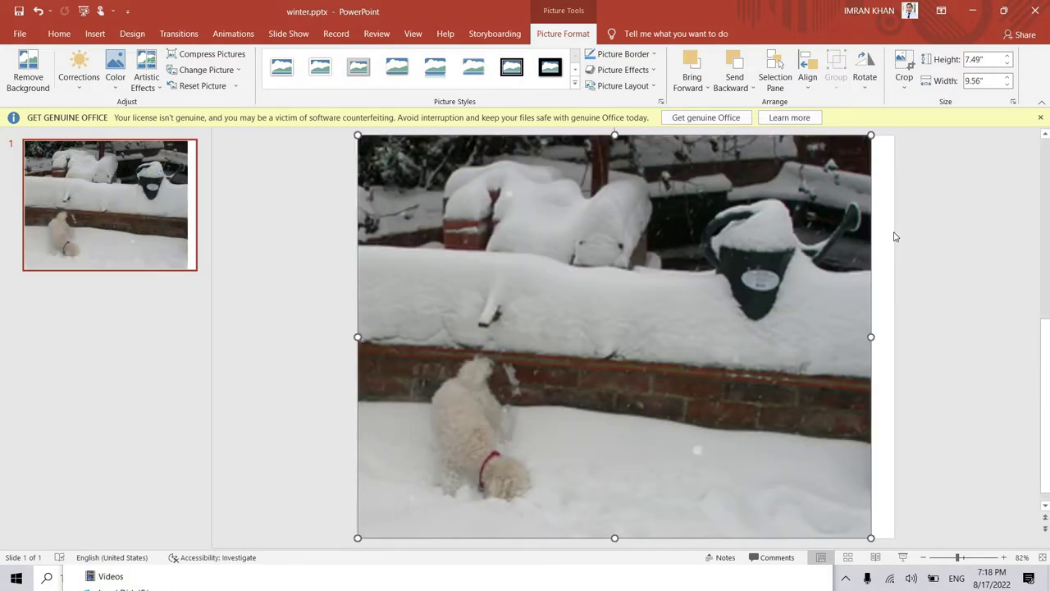
Step: Crop a bit more off the photo's bottom and resize it to 7.5 in by 10 in
{"action": "left_click", "coordinate": [905, 70]}
{"action": "left_click_drag", "start_coordinate": [617, 537], "coordinate": [628, 510]}
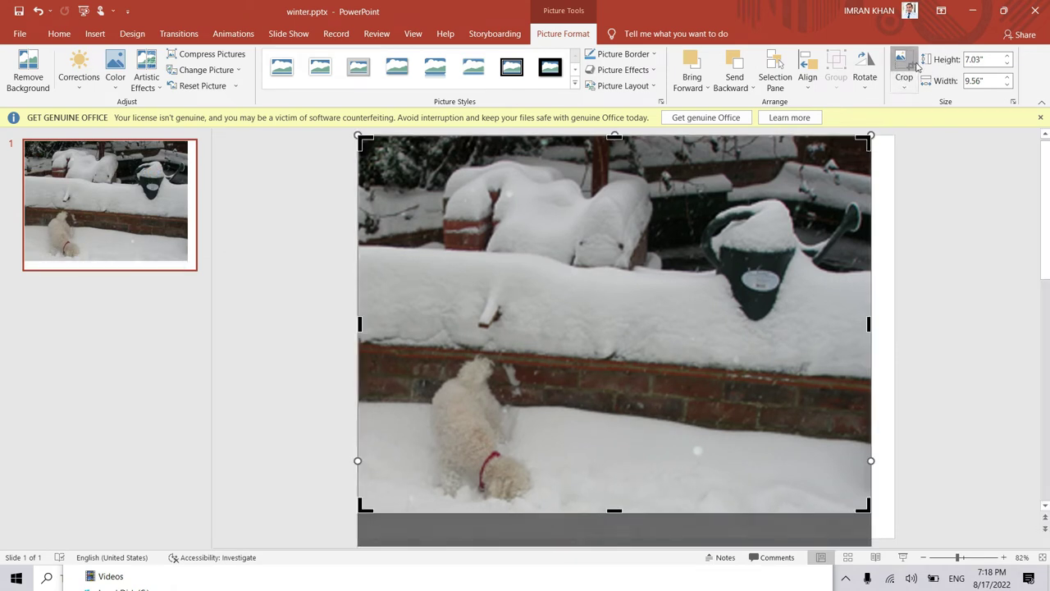
{"action": "left_click", "coordinate": [915, 68]}
{"action": "left_click_drag", "start_coordinate": [873, 519], "coordinate": [893, 539]}
{"action": "left_click", "coordinate": [973, 372]}
{"action": "left_click", "coordinate": [887, 331]}
{"action": "left_click_drag", "start_coordinate": [906, 336], "coordinate": [896, 336]}
{"action": "left_click", "coordinate": [950, 328]}
{"action": "left_click", "coordinate": [798, 353]}
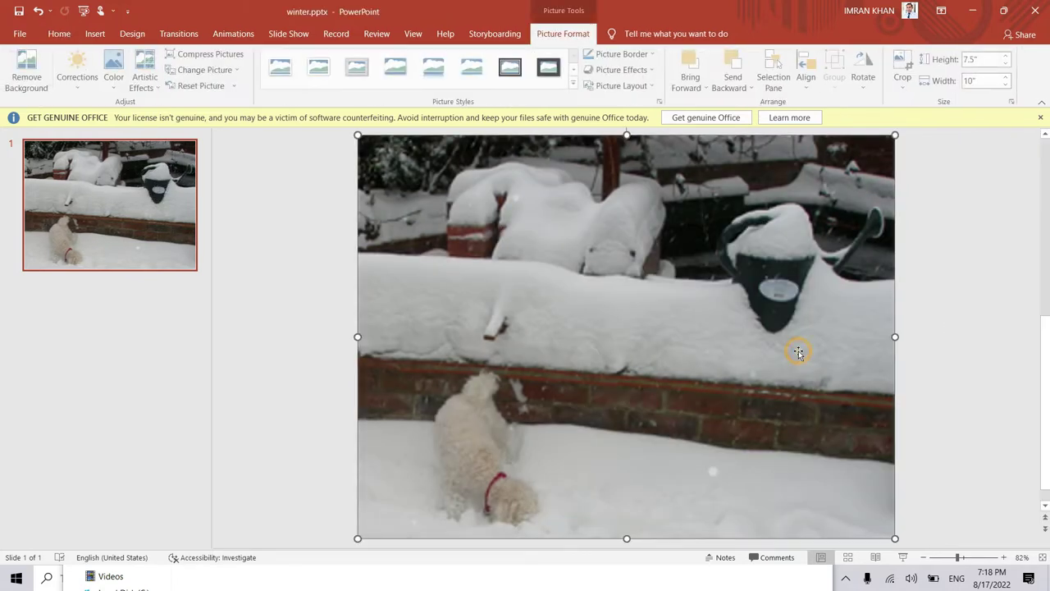
Step: Send the dog photo to the back behind the title, then reselect it for picture formatting
{"action": "right_click", "coordinate": [835, 319]}
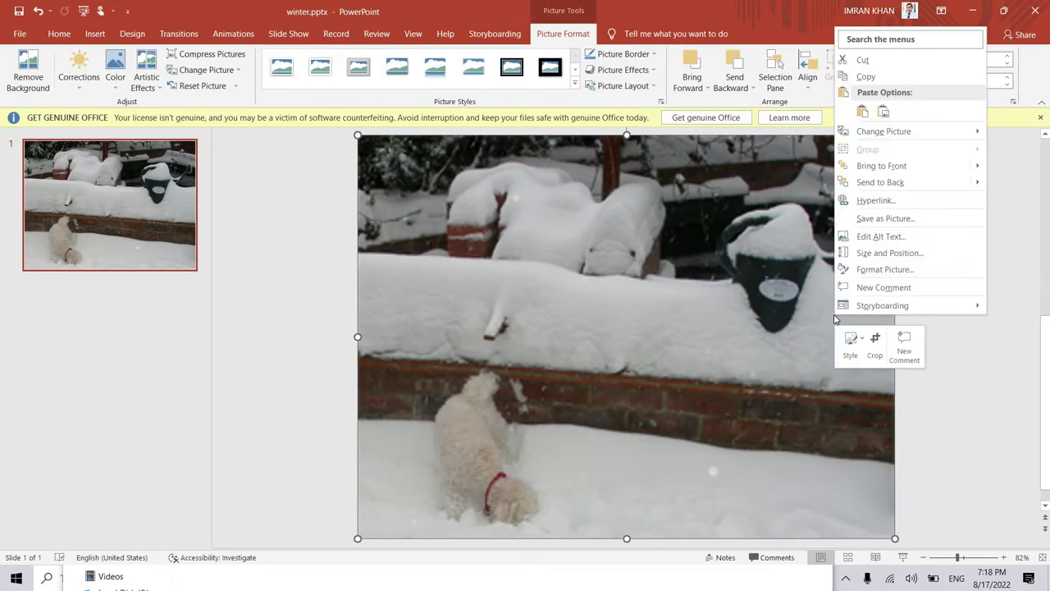
{"action": "left_click", "coordinate": [880, 182]}
{"action": "left_click", "coordinate": [985, 305]}
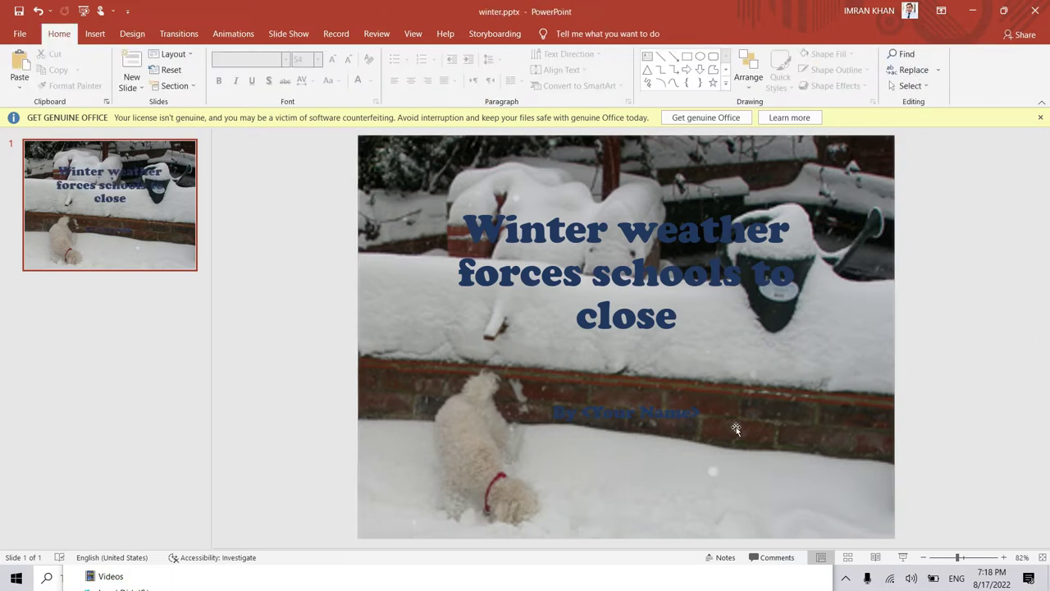
{"action": "left_click", "coordinate": [809, 346]}
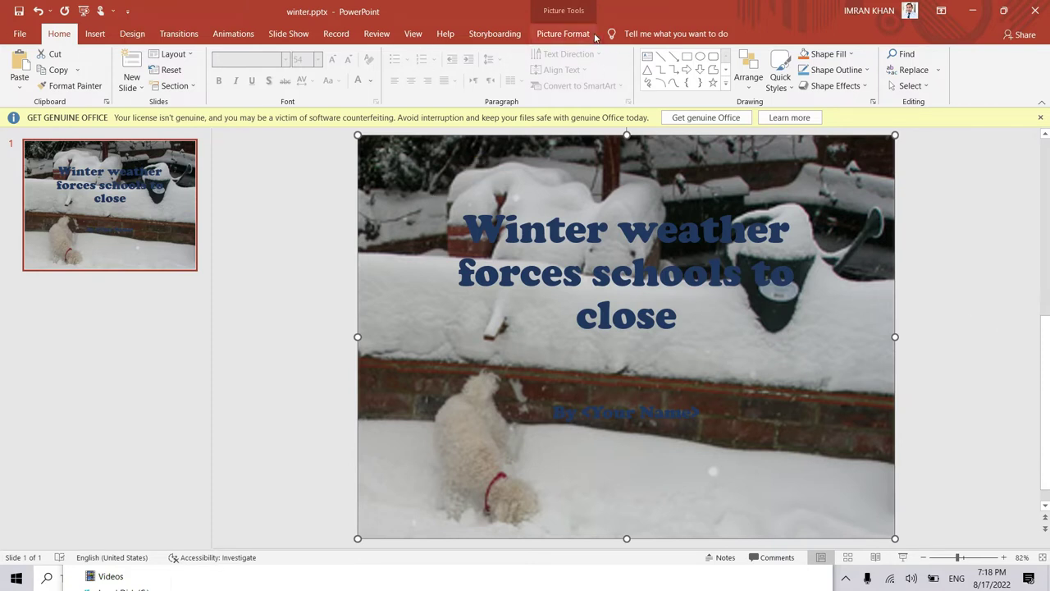
{"action": "left_click", "coordinate": [563, 33]}
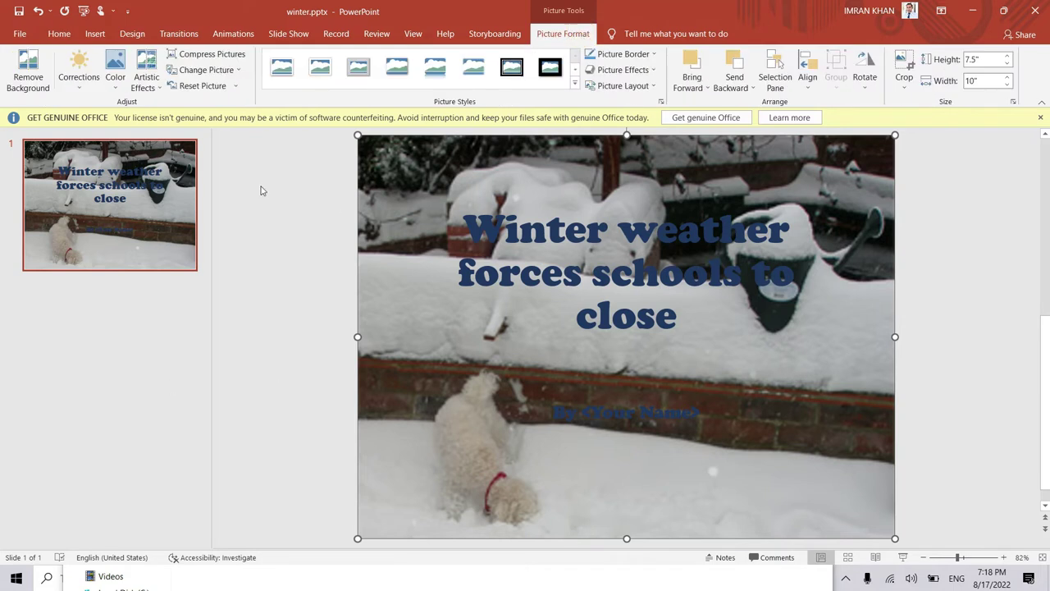
{"action": "key", "text": "alt+Tab"}
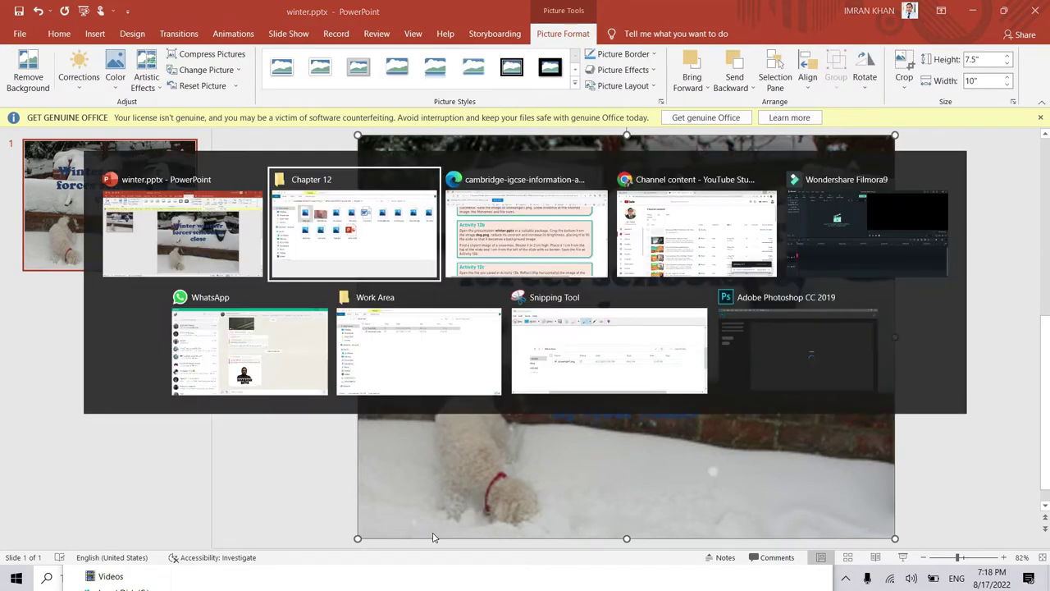
{"action": "key", "text": "alt+Tab"}
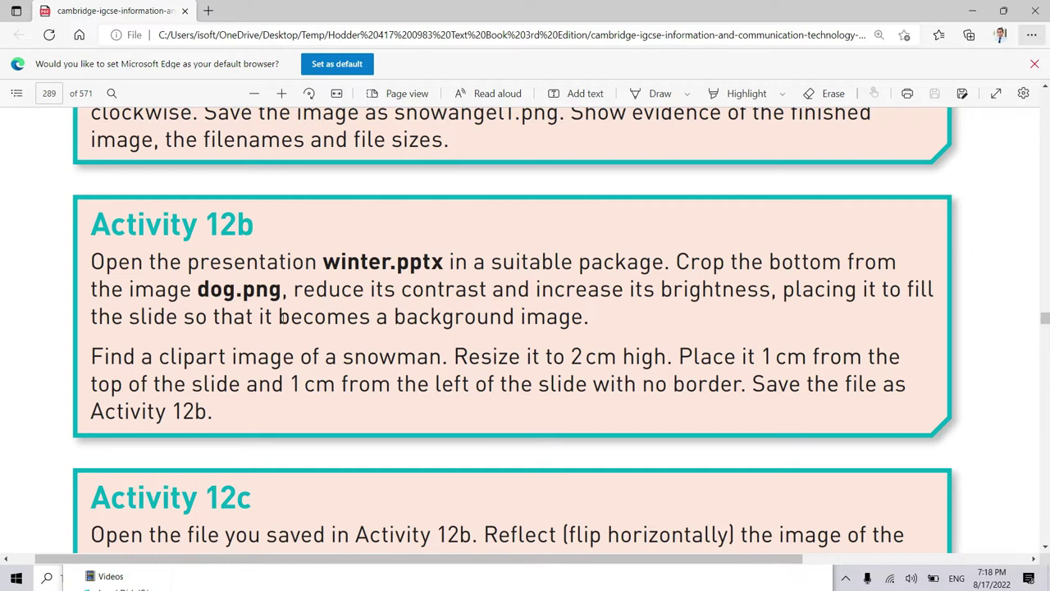
{"action": "left_click_drag", "start_coordinate": [297, 289], "coordinate": [496, 297]}
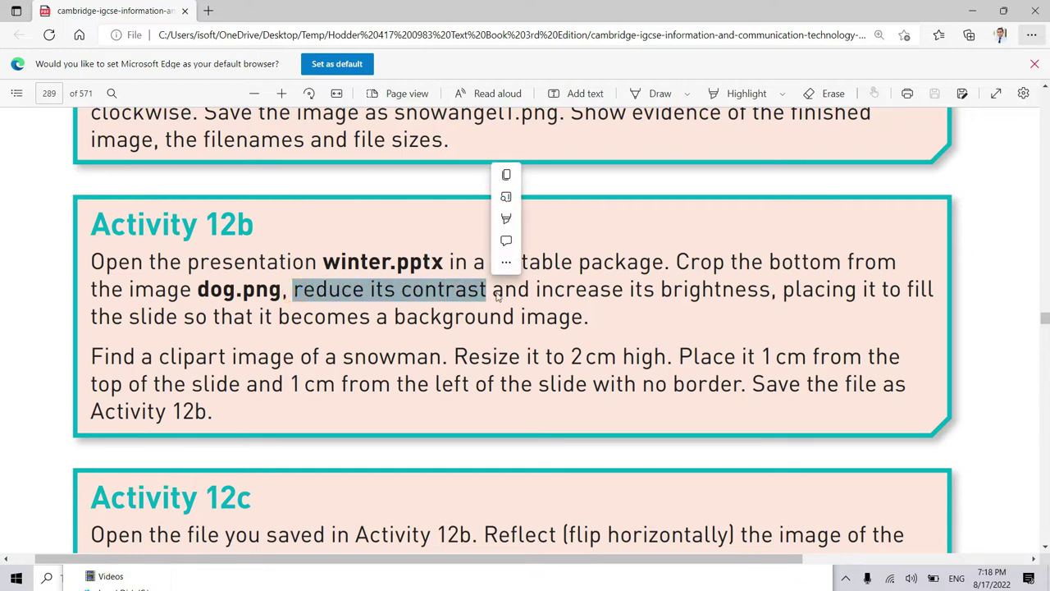
{"action": "key", "text": "alt+Tab"}
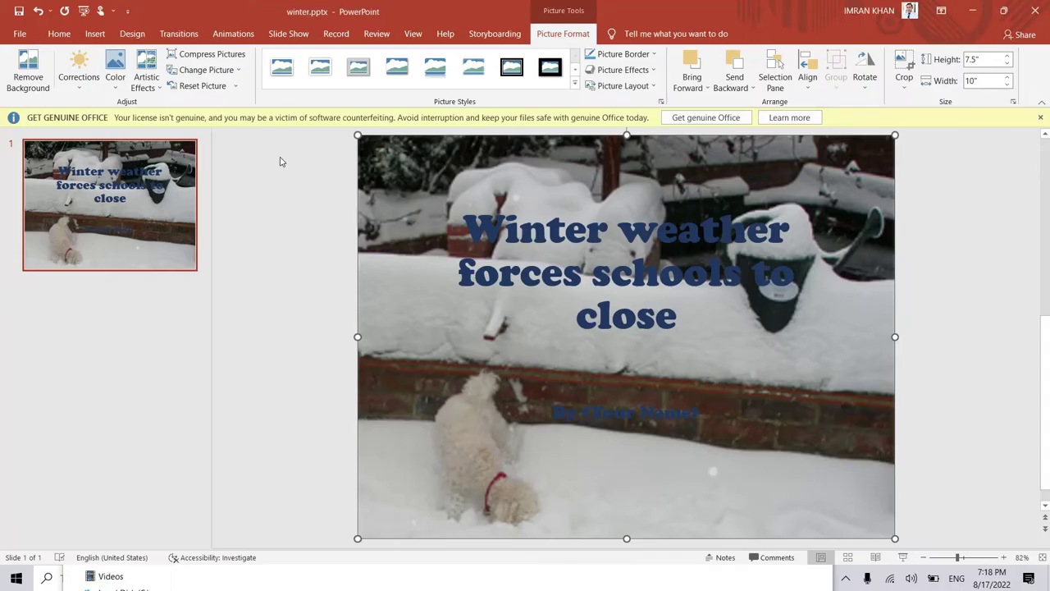
Step: Apply Brightness +20% Contrast -40% to the dog photo, then switch to the Activity 12b instructions
{"action": "left_click", "coordinate": [83, 93]}
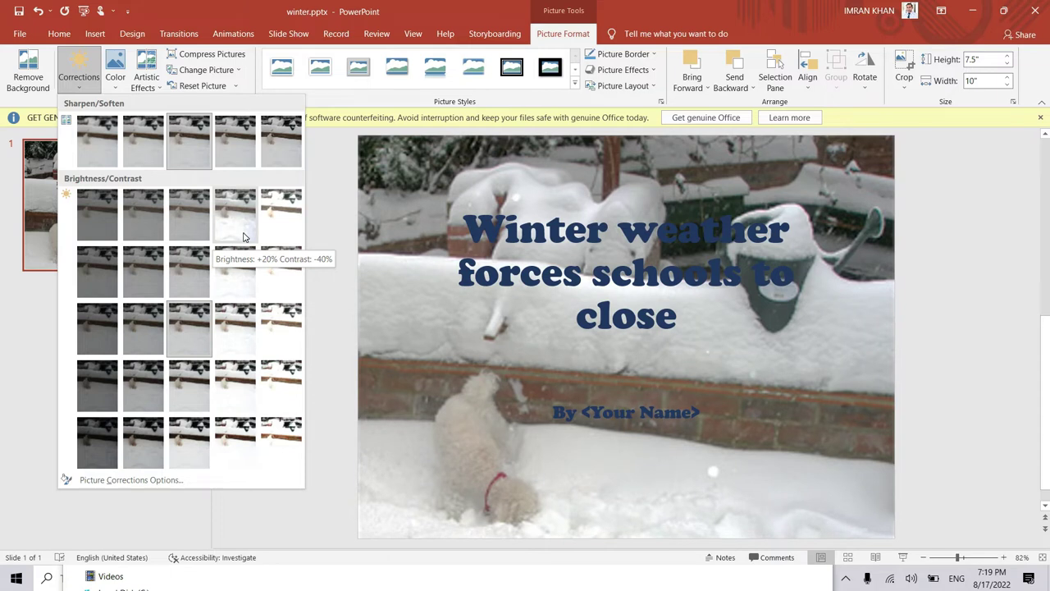
{"action": "left_click", "coordinate": [242, 237]}
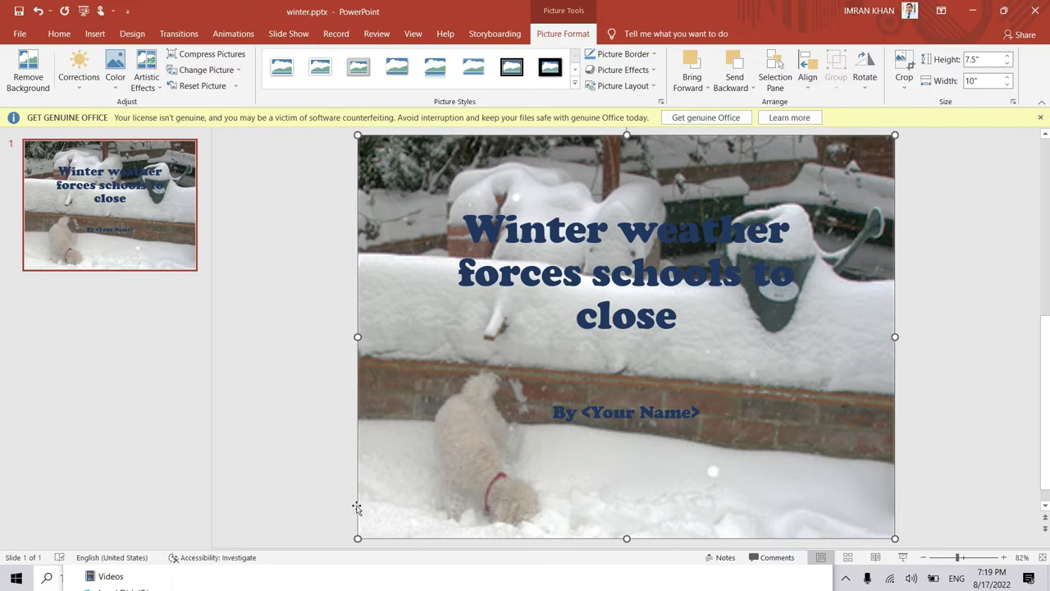
{"action": "key", "text": "alt+Tab"}
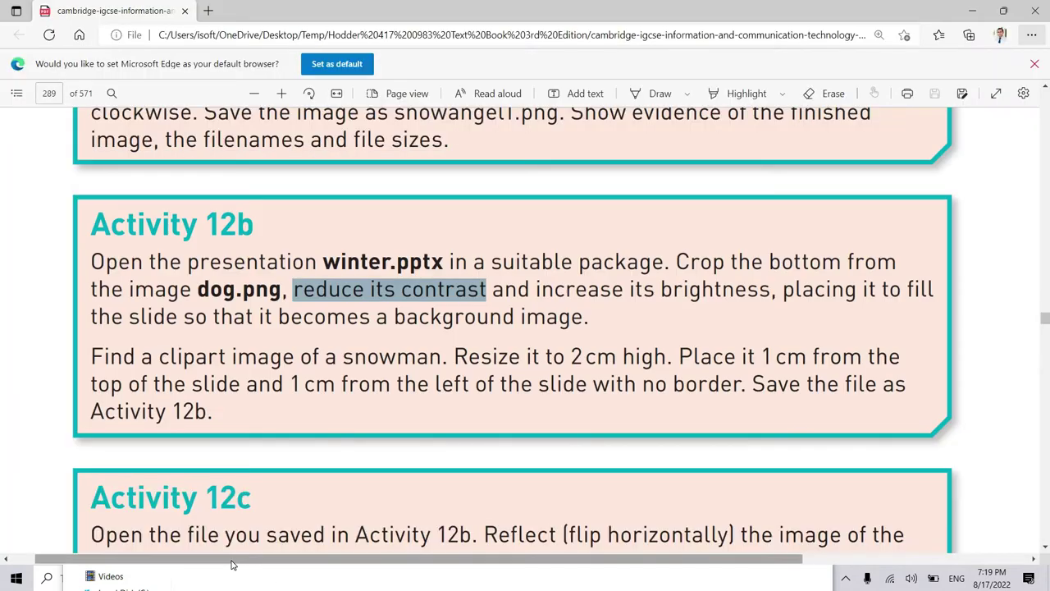
Step: Highlight the snowman and 2 cm height requirements in the Activity 12b instructions
{"action": "left_click", "coordinate": [275, 375]}
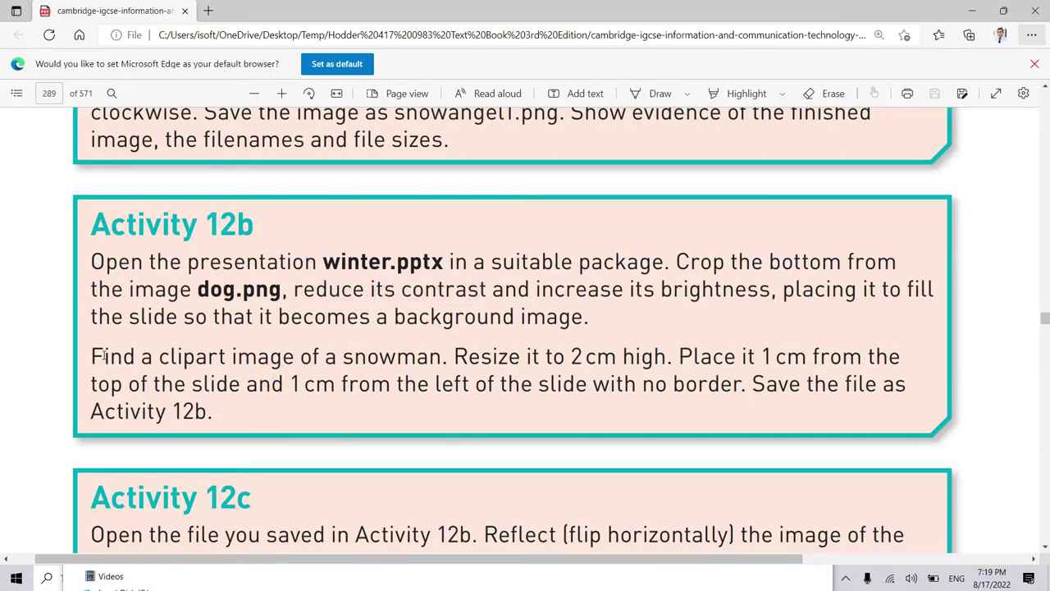
{"action": "left_click_drag", "start_coordinate": [342, 360], "coordinate": [445, 370]}
{"action": "left_click", "coordinate": [555, 354]}
{"action": "left_click_drag", "start_coordinate": [573, 357], "coordinate": [669, 356]}
{"action": "left_click", "coordinate": [677, 354]}
Step: Drag snowman.jpg from the Chapter 12 folder onto the winter slide
{"action": "key", "text": "alt+Tab"}
{"action": "key", "text": "Tab"}
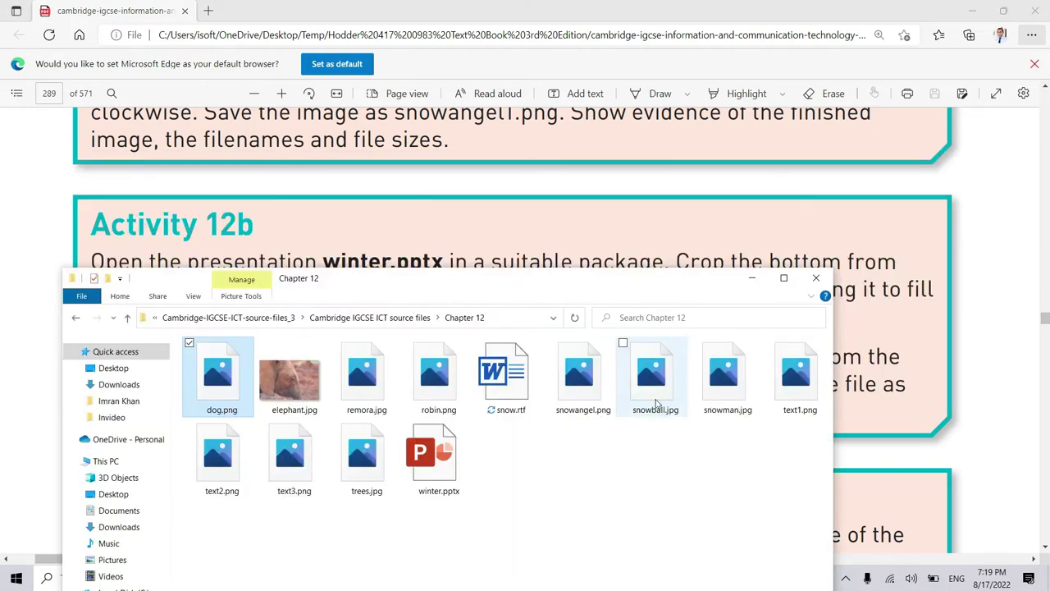
{"action": "left_click_drag", "start_coordinate": [731, 390], "coordinate": [485, 426]}
{"action": "key", "text": "alt+Tab"}
{"action": "key", "text": "Tab"}
{"action": "key", "text": "Tab"}
{"action": "key", "text": "Tab"}
{"action": "key", "text": "Tab"}
{"action": "key", "text": "Tab"}
{"action": "key", "text": "Tab"}
{"action": "key", "text": "Tab"}
{"action": "key", "text": "Tab"}
{"action": "key", "text": "Tab"}
{"action": "key", "text": "Tab"}
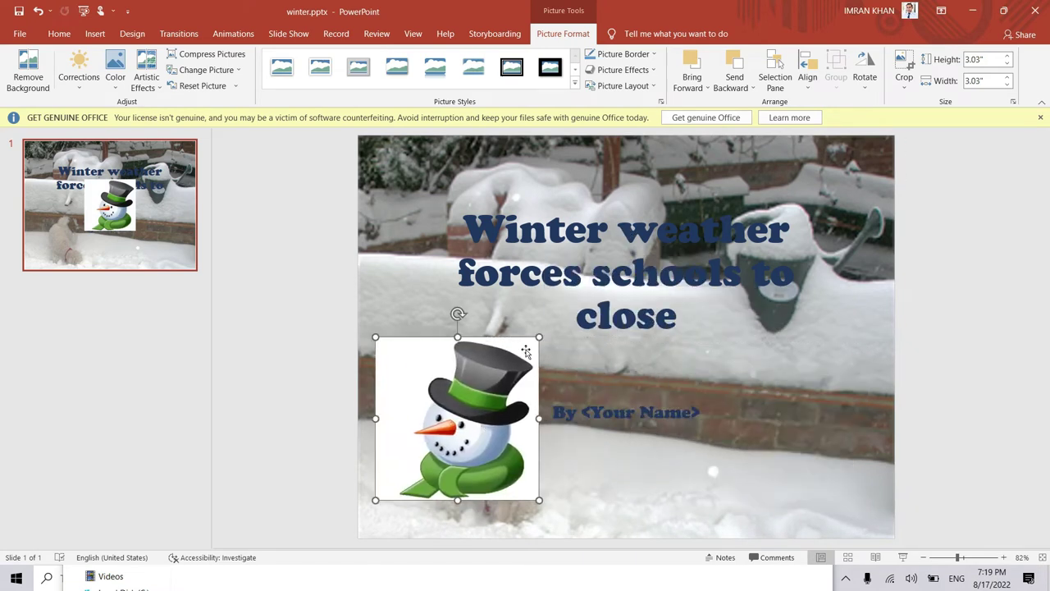
Step: Cycle through the open windows and return to the winter presentation
{"action": "key", "text": "alt"}
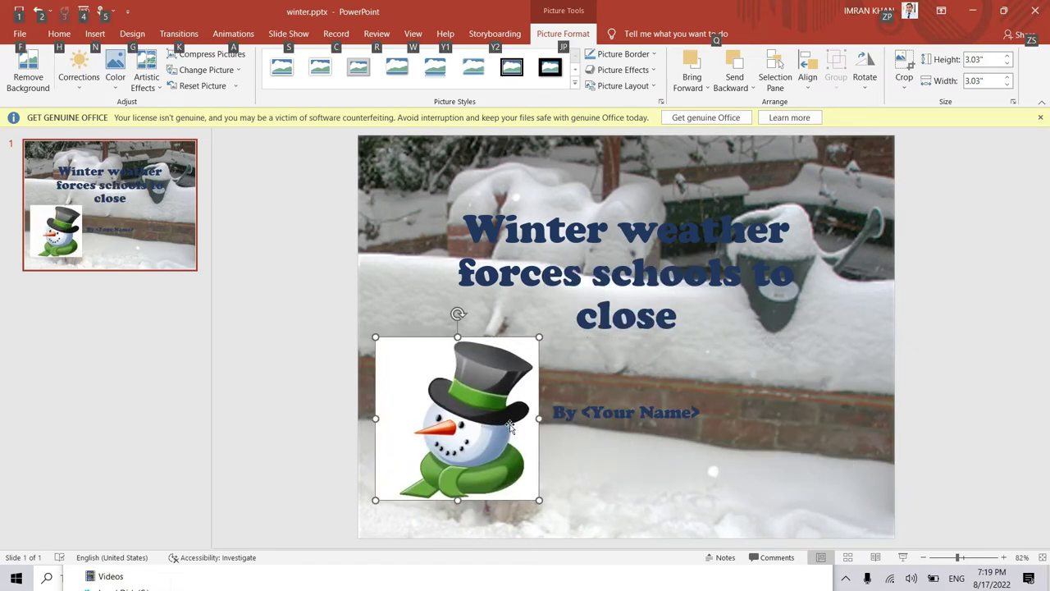
{"action": "key", "text": "alt+Tab"}
{"action": "key", "text": "alt+Tab"}
{"action": "key", "text": "alt+Tab"}
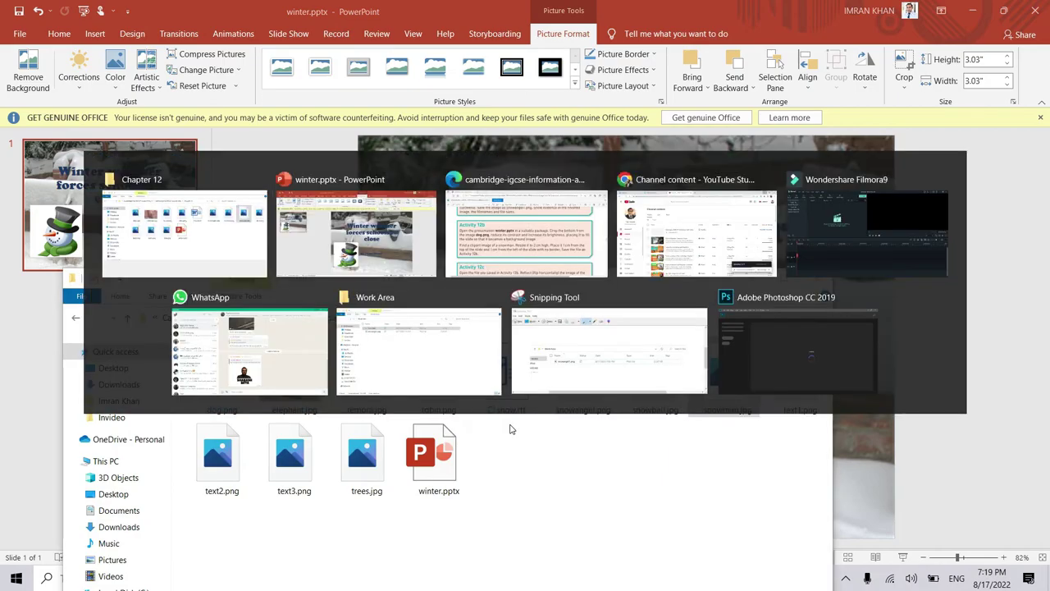
{"action": "key", "text": "alt+Tab"}
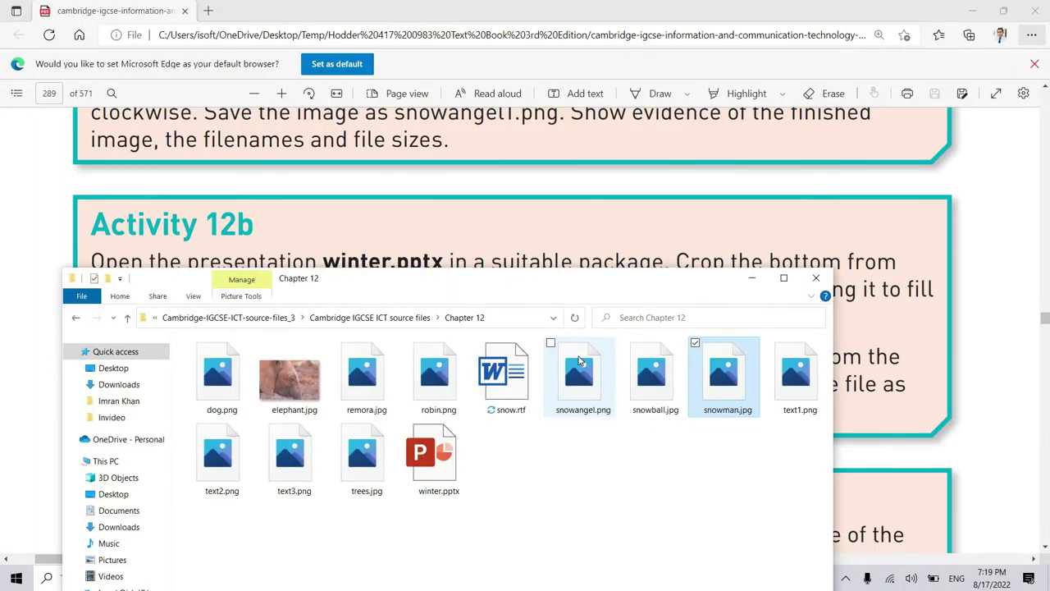
{"action": "key", "text": "alt+Tab"}
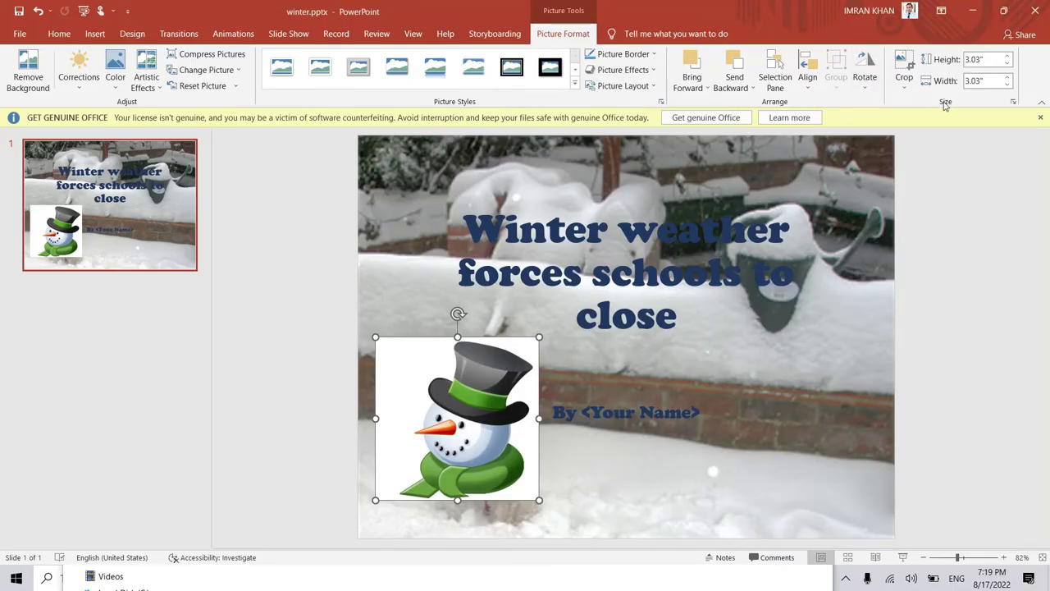
Step: Set the snowman's height to 2cm, nudge it slightly right and down, and zoom in
{"action": "left_click", "coordinate": [985, 60]}
{"action": "left_click_drag", "start_coordinate": [994, 60], "coordinate": [962, 56]}
{"action": "type", "text": "2cm"}
{"action": "key", "text": "Return"}
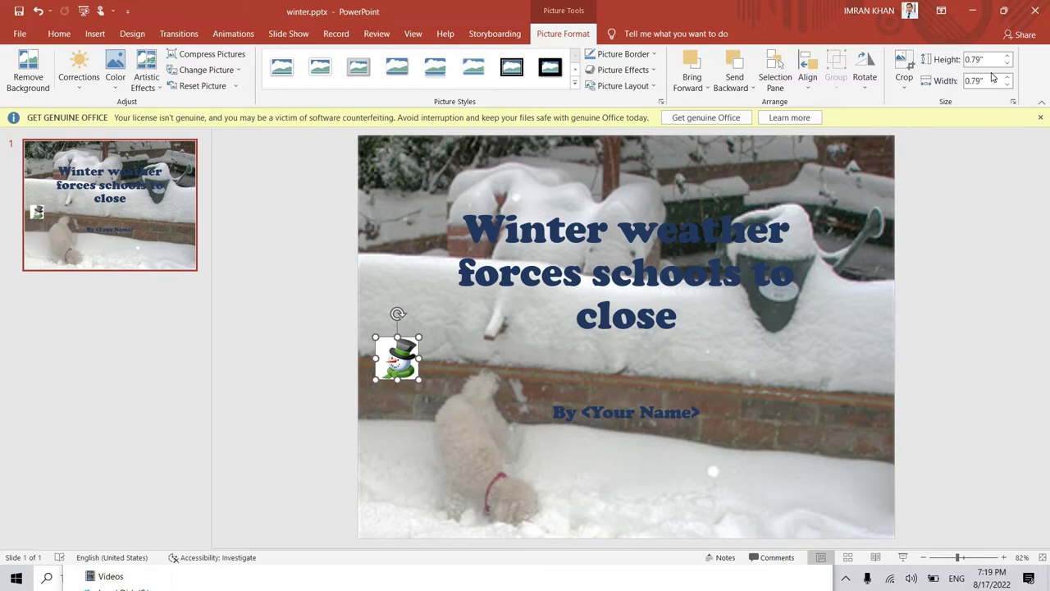
{"action": "left_click", "coordinate": [323, 357]}
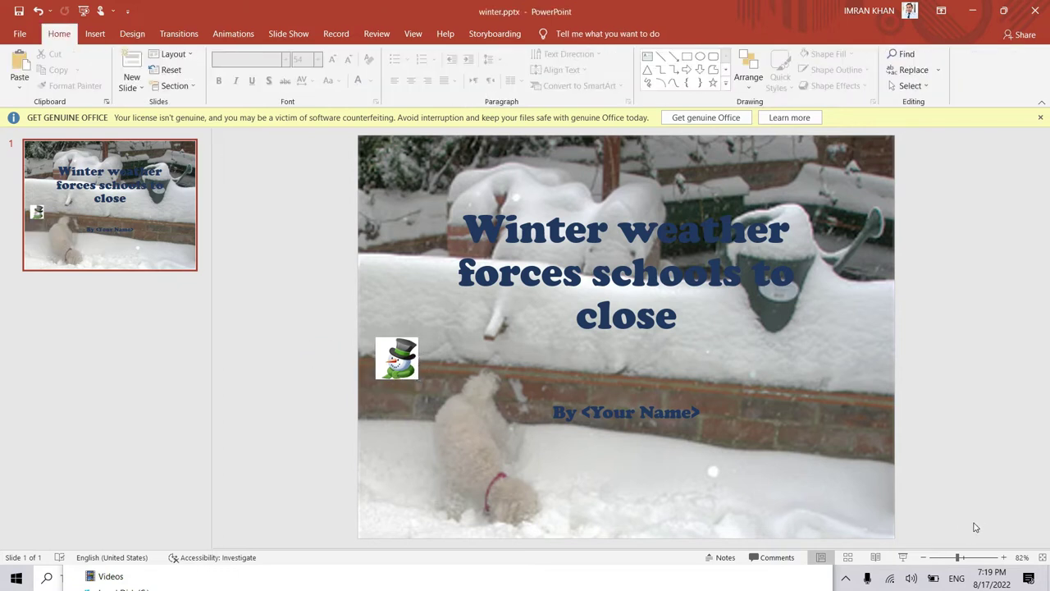
{"action": "left_click", "coordinate": [396, 358]}
{"action": "left_click_drag", "start_coordinate": [396, 357], "coordinate": [436, 375]}
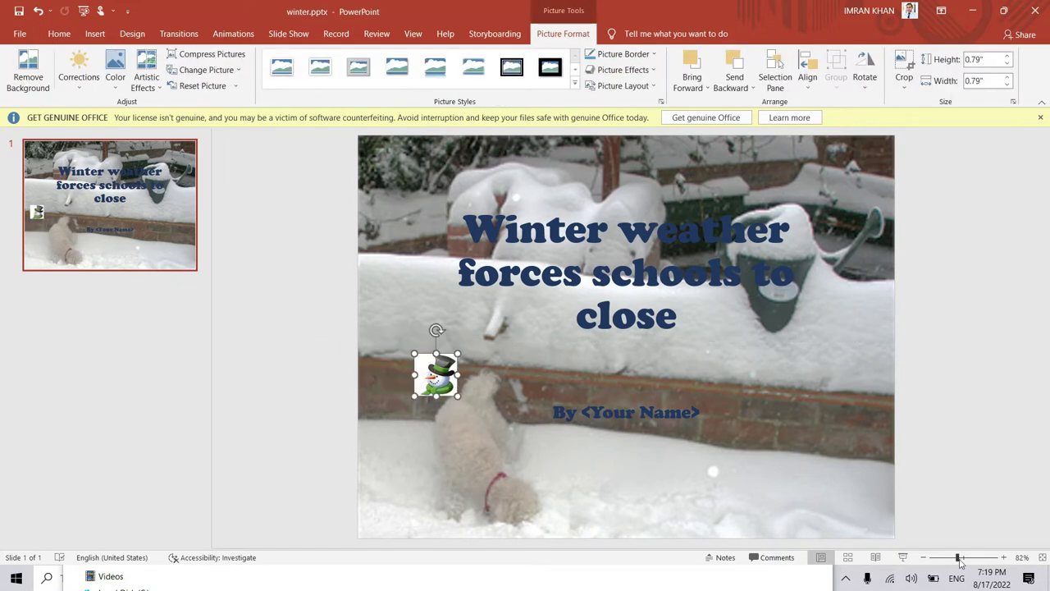
{"action": "left_click_drag", "start_coordinate": [970, 560], "coordinate": [978, 562]}
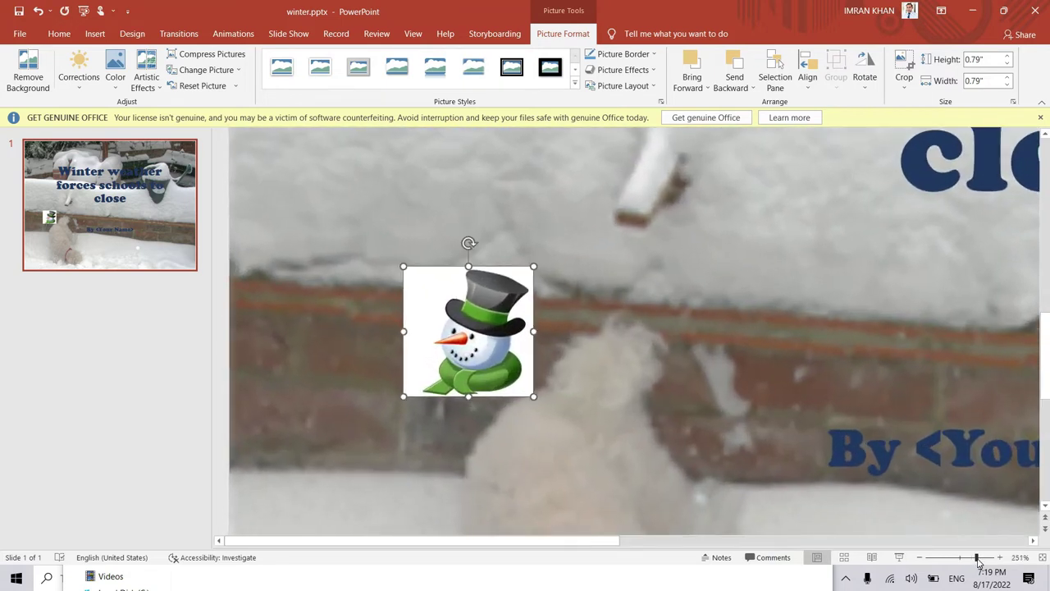
Step: Cycle past the Chapter 12 folder to the Activity 12b PDF in Edge
{"action": "key", "text": "alt+Tab"}
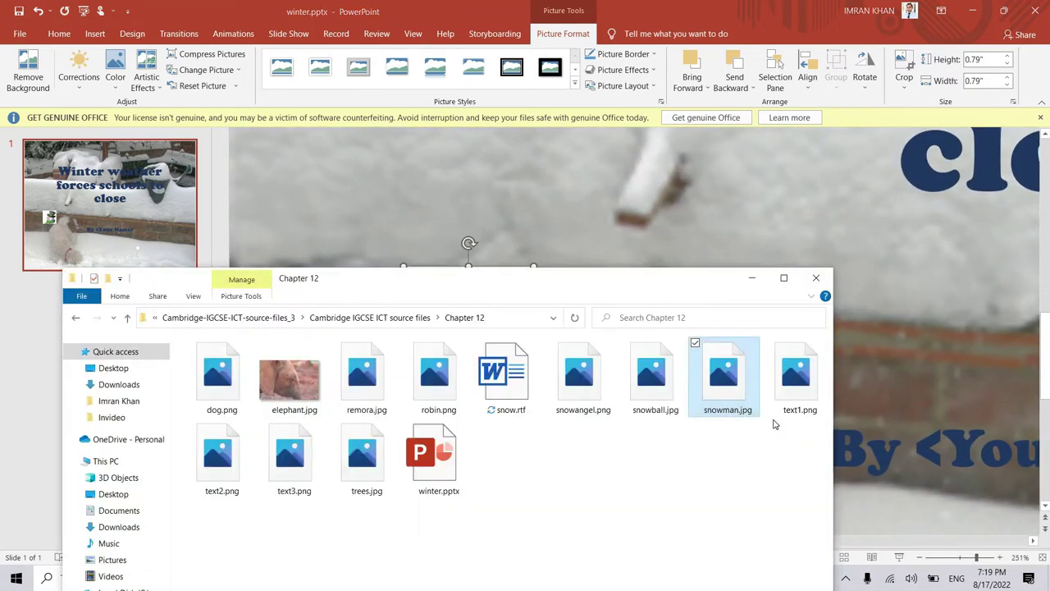
{"action": "key", "text": "alt+Tab"}
{"action": "key", "text": "alt+Tab"}
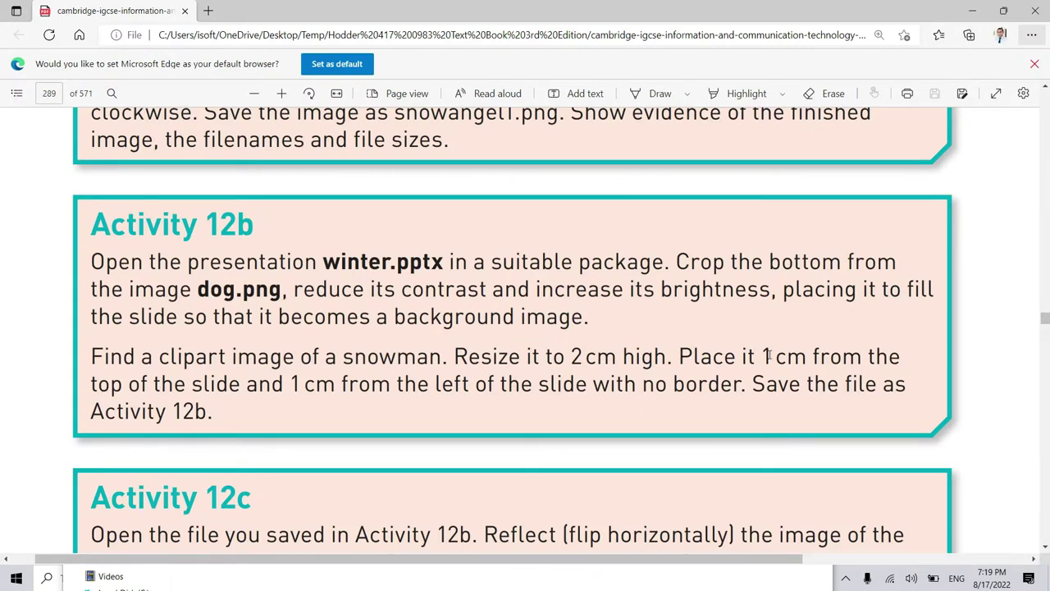
Step: Highlight the 1 cm left placement, no border and save requirements in Activity 12b
{"action": "double_click", "coordinate": [235, 384]}
{"action": "left_click", "coordinate": [284, 391]}
{"action": "left_click_drag", "start_coordinate": [287, 387], "coordinate": [588, 386]}
{"action": "left_click_drag", "start_coordinate": [747, 386], "coordinate": [566, 384]}
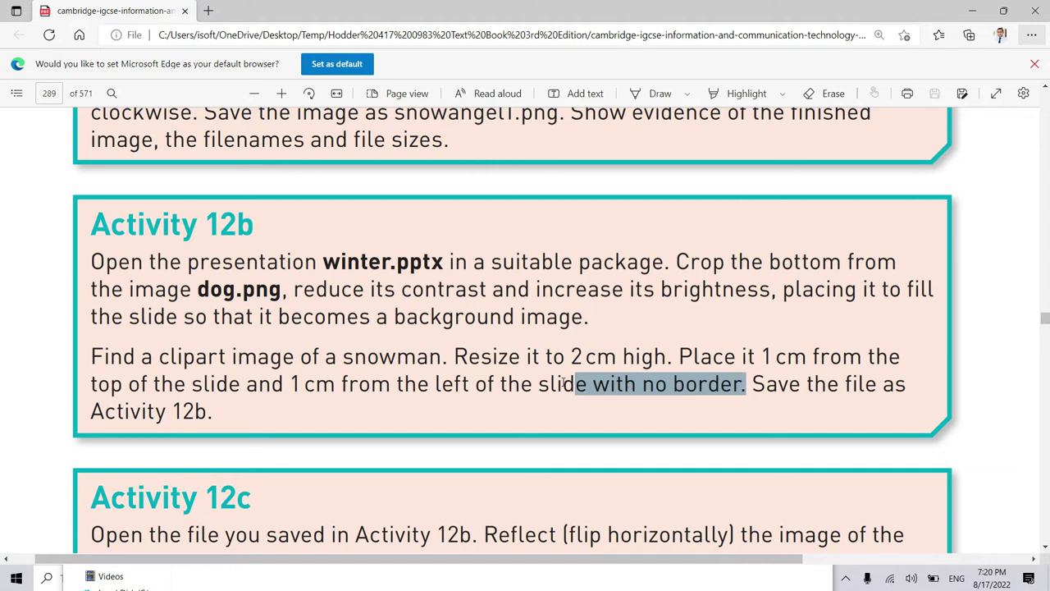
{"action": "left_click_drag", "start_coordinate": [754, 384], "coordinate": [876, 386]}
Step: Recheck the file name ending 12b and the 1 cm left placement, then return to PowerPoint
{"action": "left_click_drag", "start_coordinate": [222, 410], "coordinate": [165, 412]}
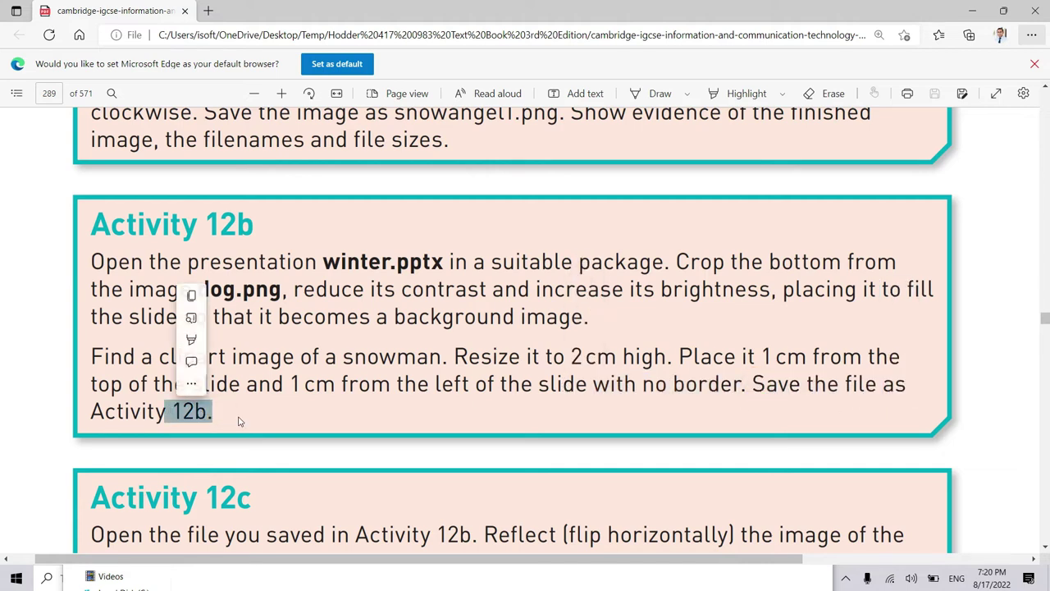
{"action": "left_click", "coordinate": [678, 394]}
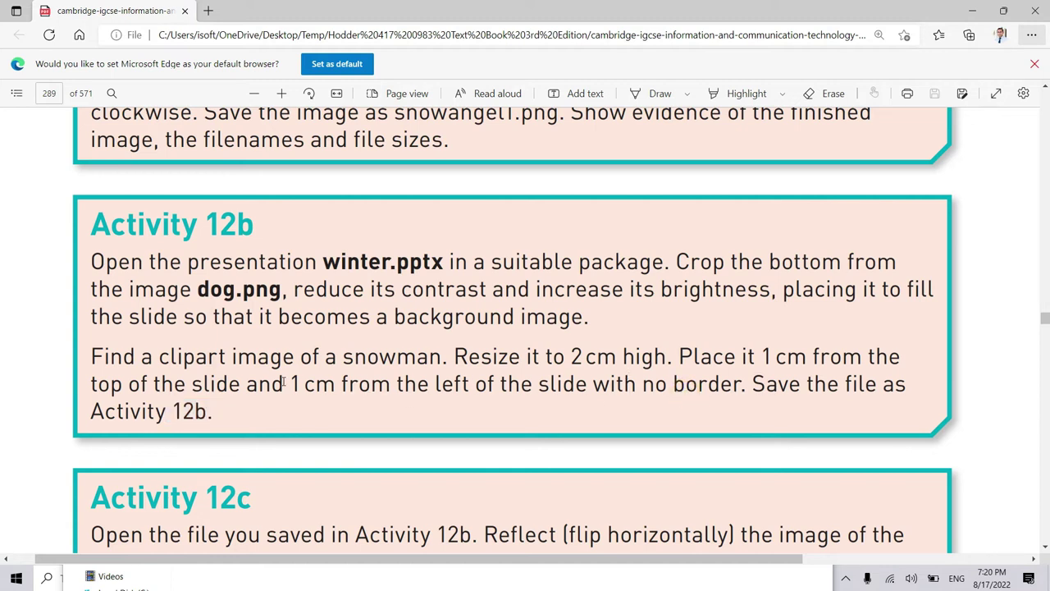
{"action": "left_click_drag", "start_coordinate": [292, 384], "coordinate": [631, 384]}
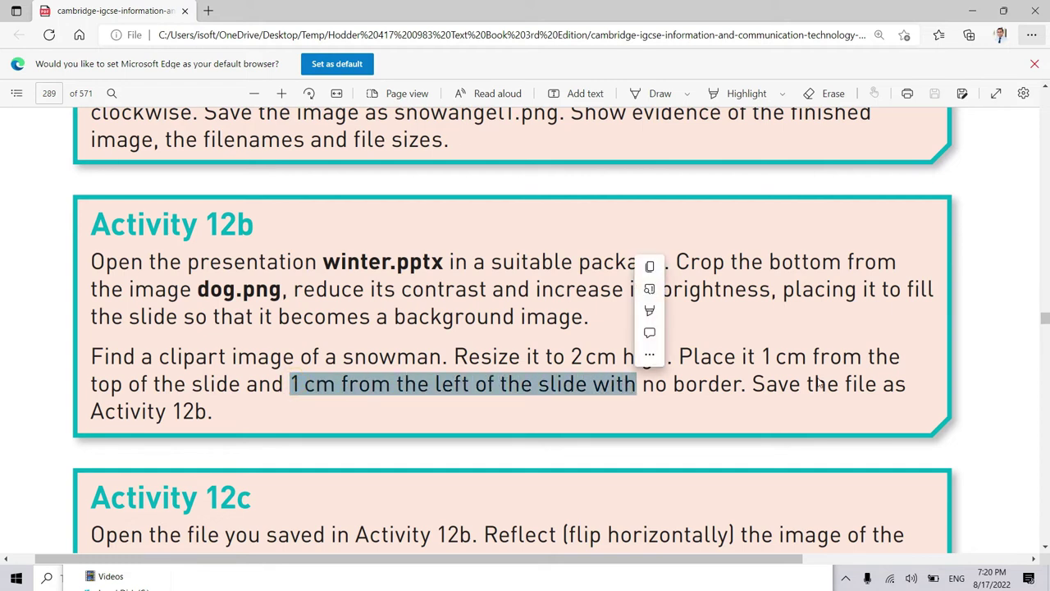
{"action": "left_click", "coordinate": [797, 384]}
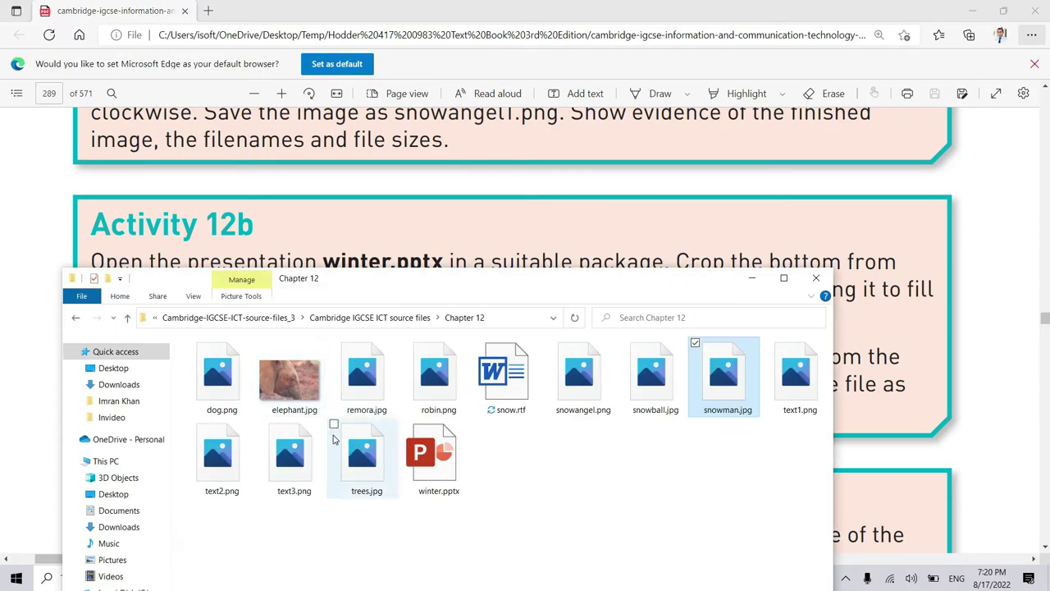
{"action": "key", "text": "alt+Tab"}
{"action": "key", "text": "Tab"}
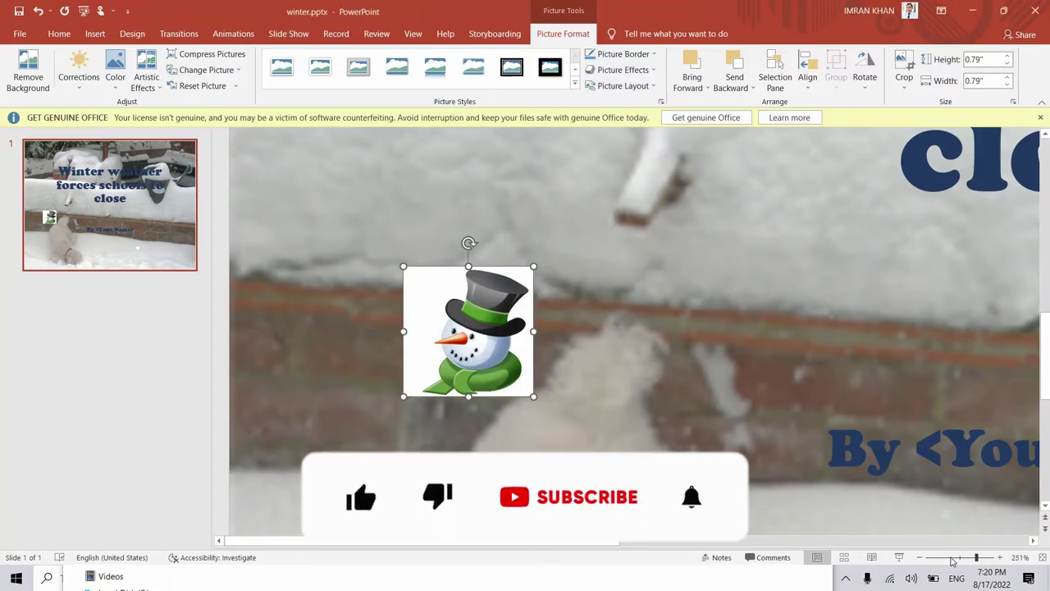
Step: Zoom out to the full slide, nudge the snowman into the top-left corner, then open the File menu
{"action": "left_click", "coordinate": [952, 560]}
{"action": "scroll", "coordinate": [862, 374], "scroll_direction": "up", "scroll_amount": 3}
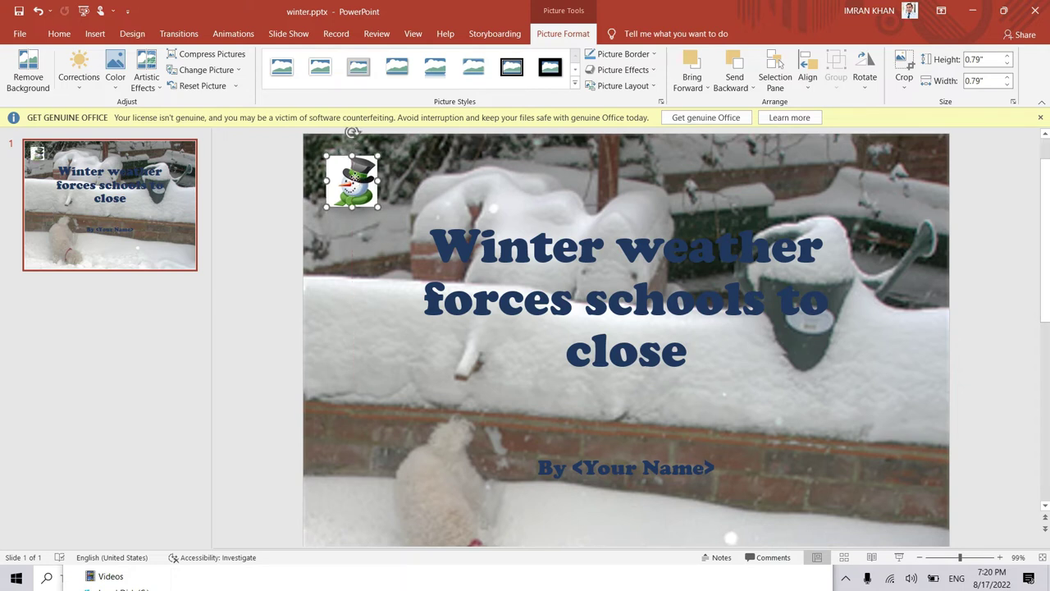
{"action": "left_click_drag", "start_coordinate": [353, 175], "coordinate": [357, 181]}
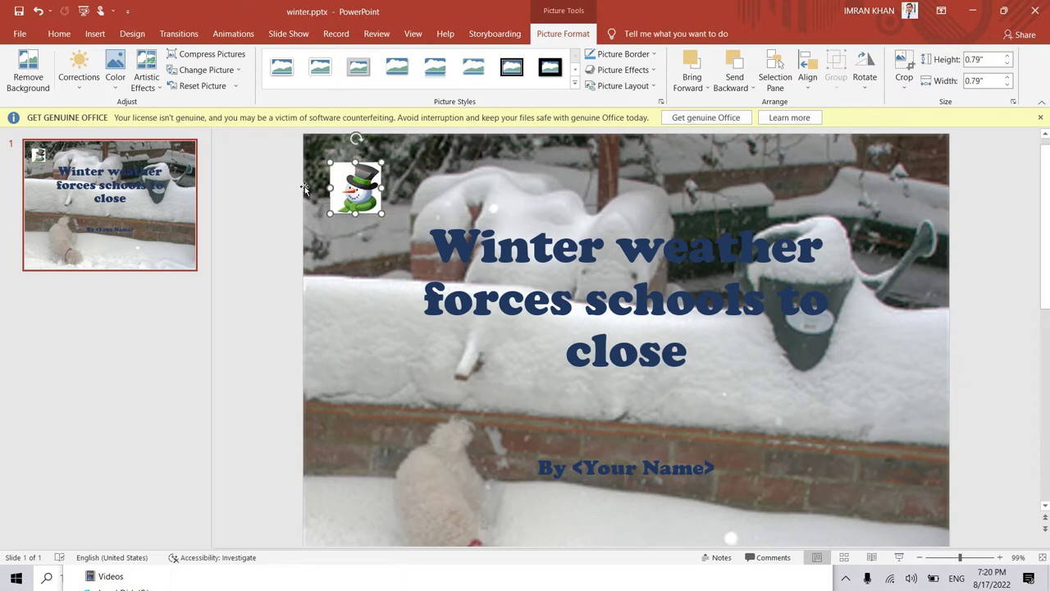
{"action": "left_click", "coordinate": [771, 451]}
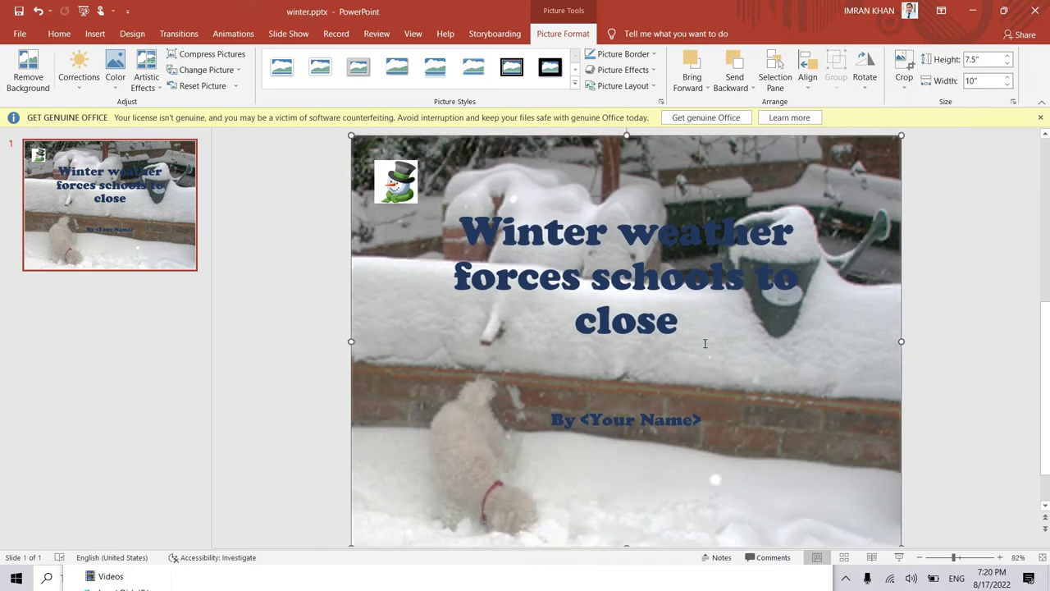
{"action": "left_click", "coordinate": [20, 34]}
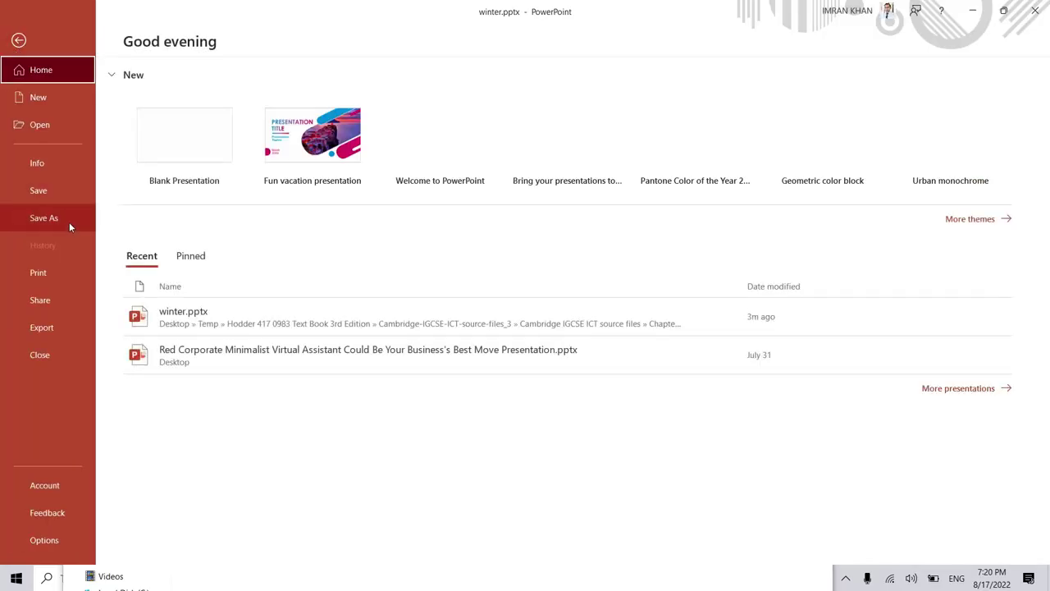
Step: Save the presentation as 'activity 12 b.pptx' in the Desktop's Work Area folder
{"action": "left_click", "coordinate": [70, 221]}
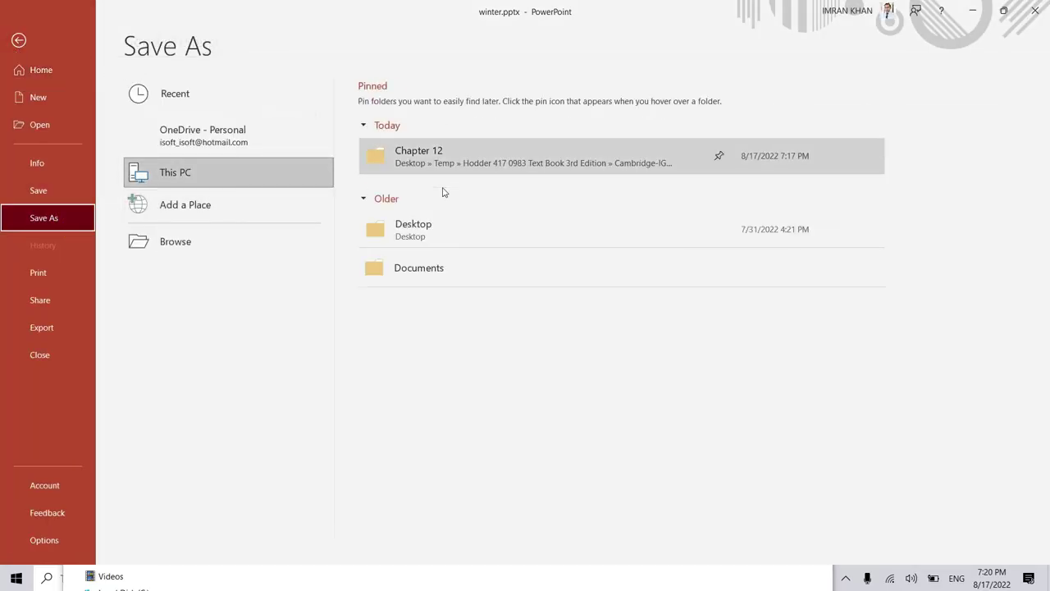
{"action": "left_click", "coordinate": [481, 243]}
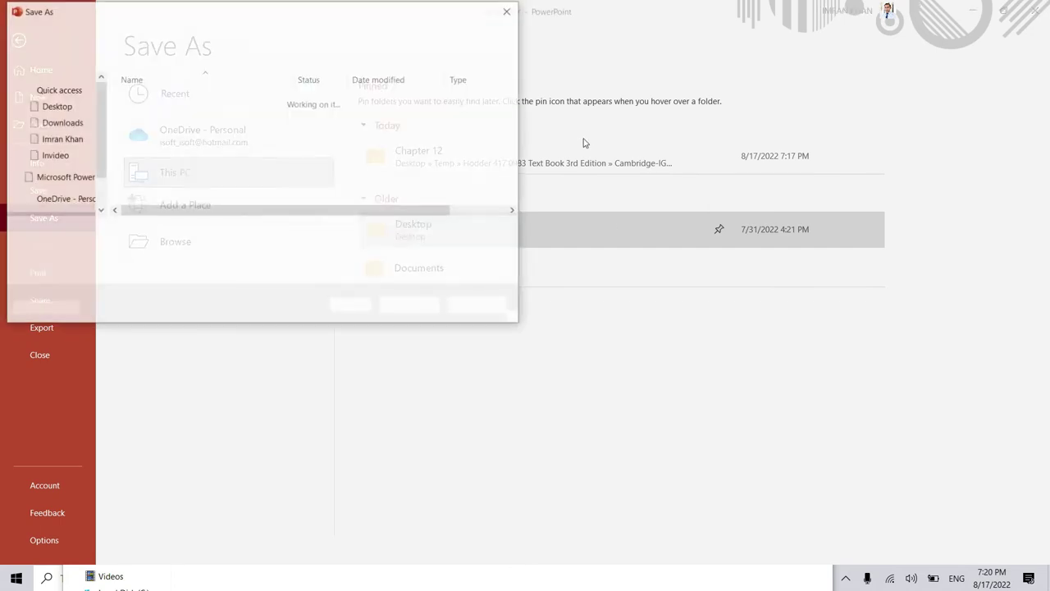
{"action": "double_click", "coordinate": [169, 113]}
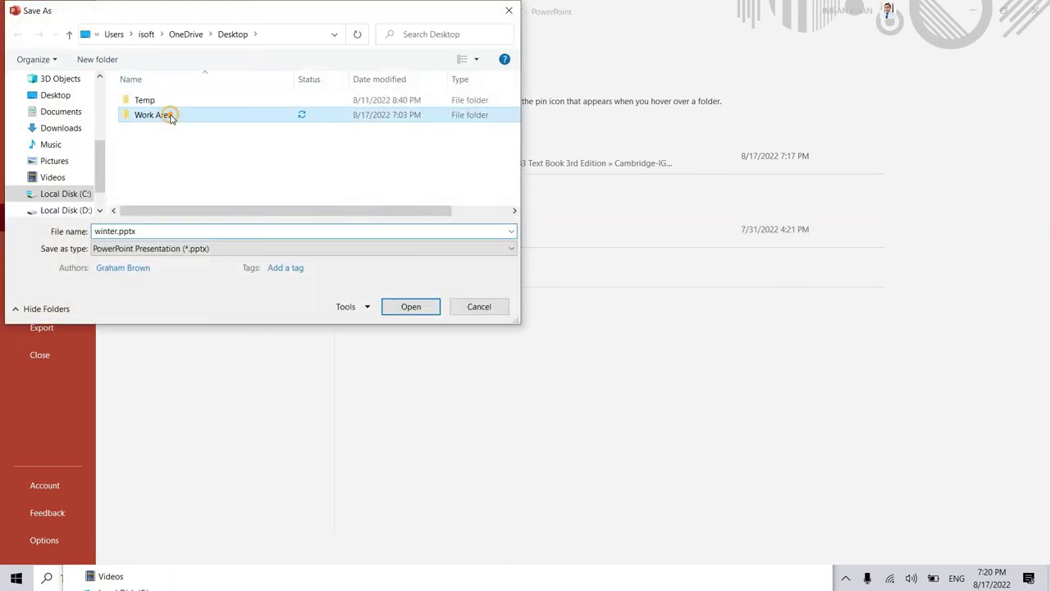
{"action": "double_click", "coordinate": [228, 233]}
{"action": "type", "text": "activity 12 b"}
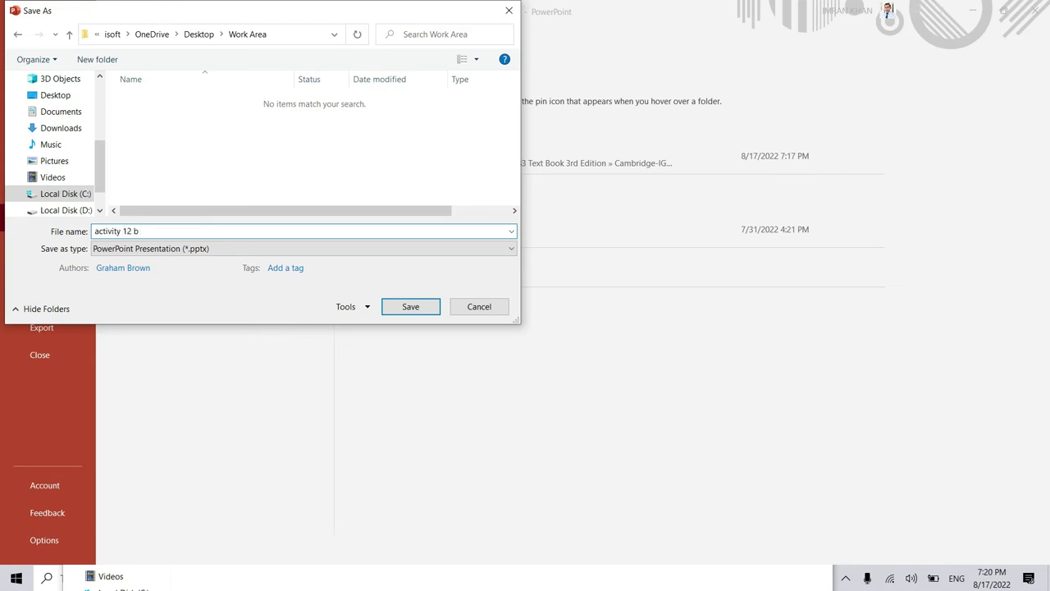
{"action": "key", "text": "Return"}
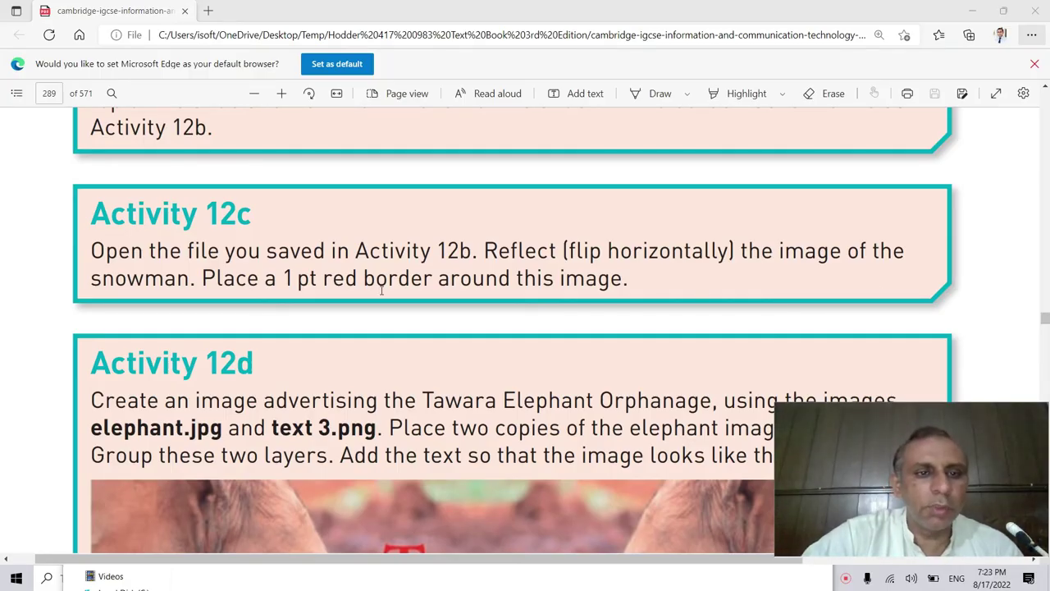
Step: Read Activity 12c's snowman flip and 1 pt red border instructions, then return to PowerPoint
{"action": "left_click_drag", "start_coordinate": [90, 250], "coordinate": [745, 254]}
{"action": "left_click", "coordinate": [403, 251]}
{"action": "left_click", "coordinate": [754, 246]}
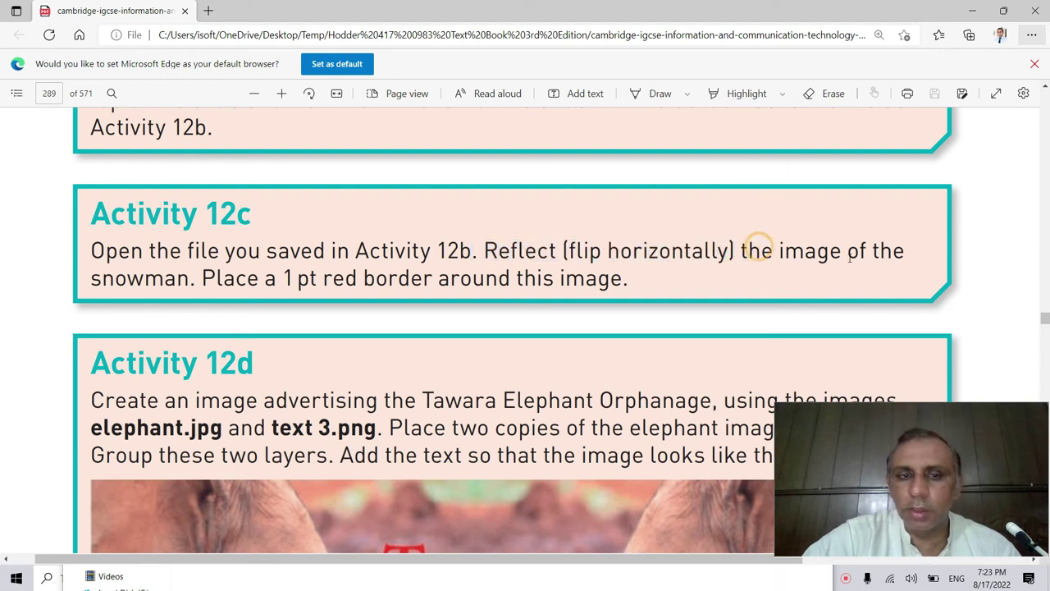
{"action": "left_click_drag", "start_coordinate": [194, 281], "coordinate": [123, 251]}
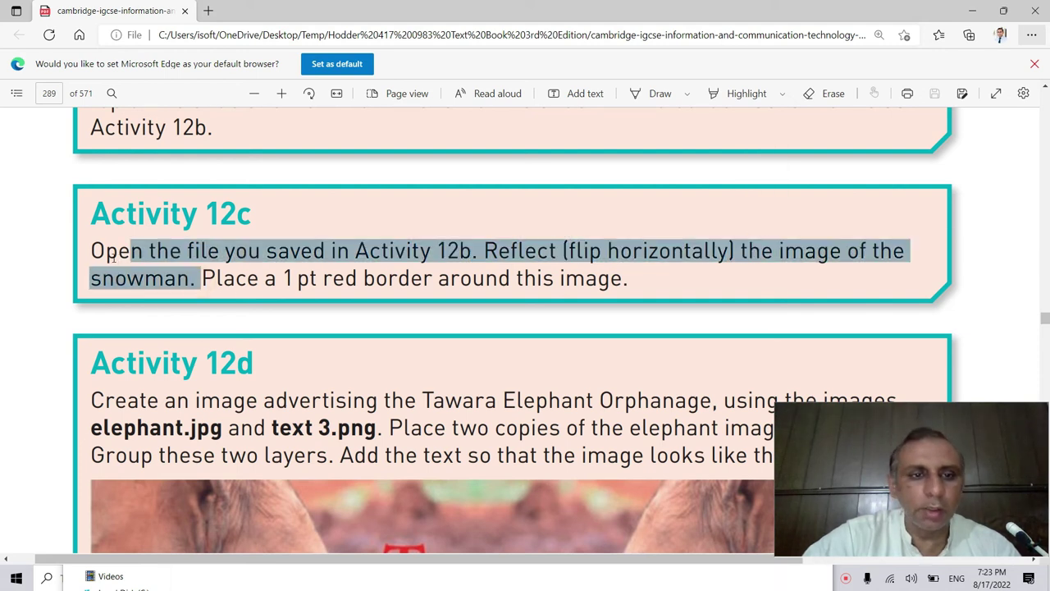
{"action": "left_click", "coordinate": [242, 283]}
{"action": "left_click_drag", "start_coordinate": [201, 278], "coordinate": [355, 277]}
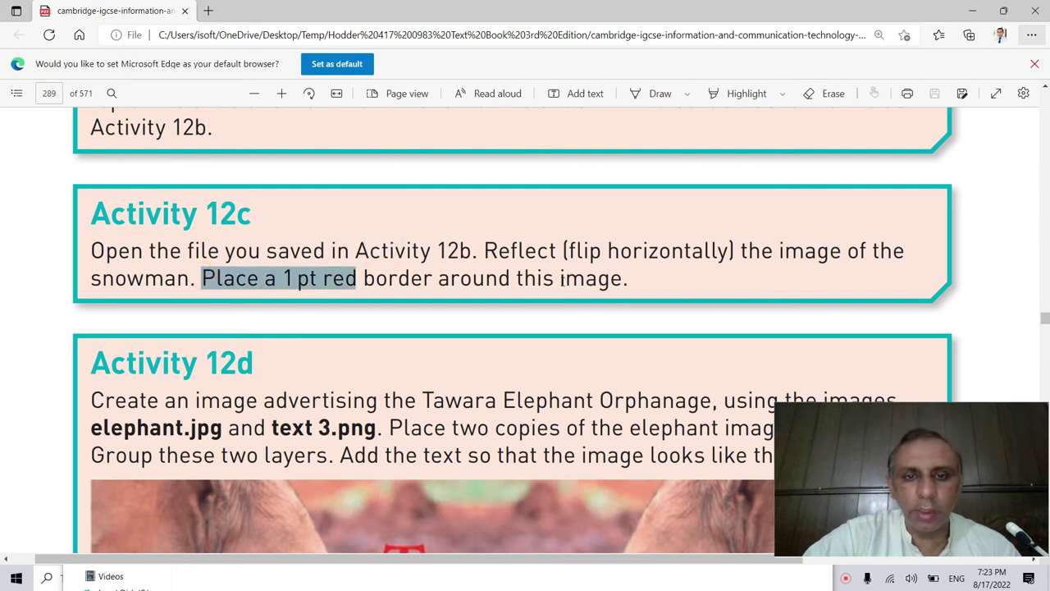
{"action": "left_click", "coordinate": [403, 278]}
{"action": "left_click", "coordinate": [340, 277]}
{"action": "left_click", "coordinate": [632, 279]}
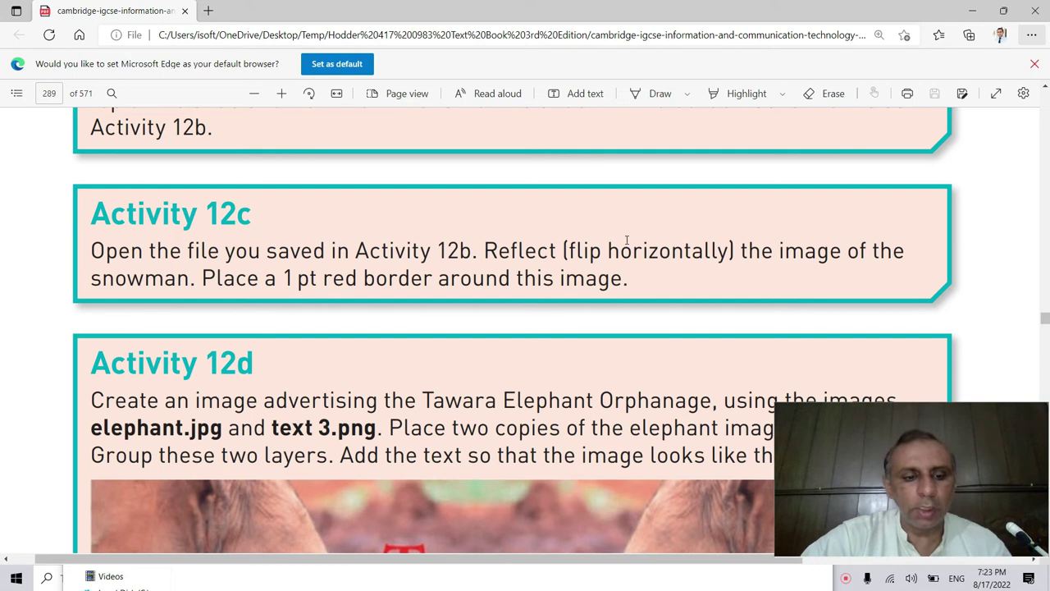
{"action": "key", "text": "alt+Tab"}
{"action": "key", "text": "alt+Tab"}
{"action": "key", "text": "alt+Tab"}
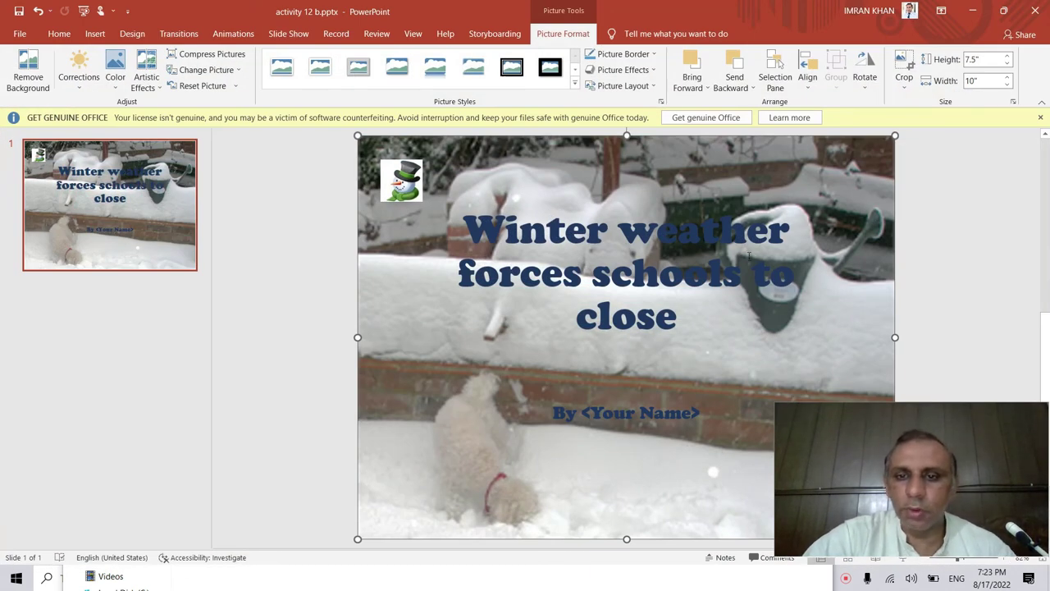
Step: Flip the small top-left snowman picture horizontally with Rotate > Flip Horizontal
{"action": "left_click", "coordinate": [388, 184]}
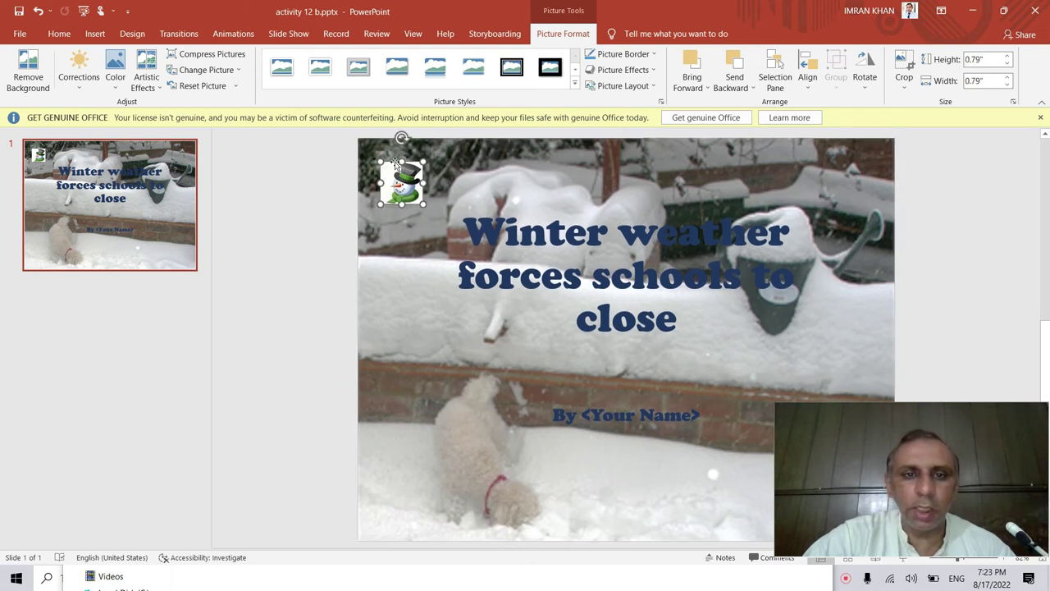
{"action": "left_click", "coordinate": [871, 95]}
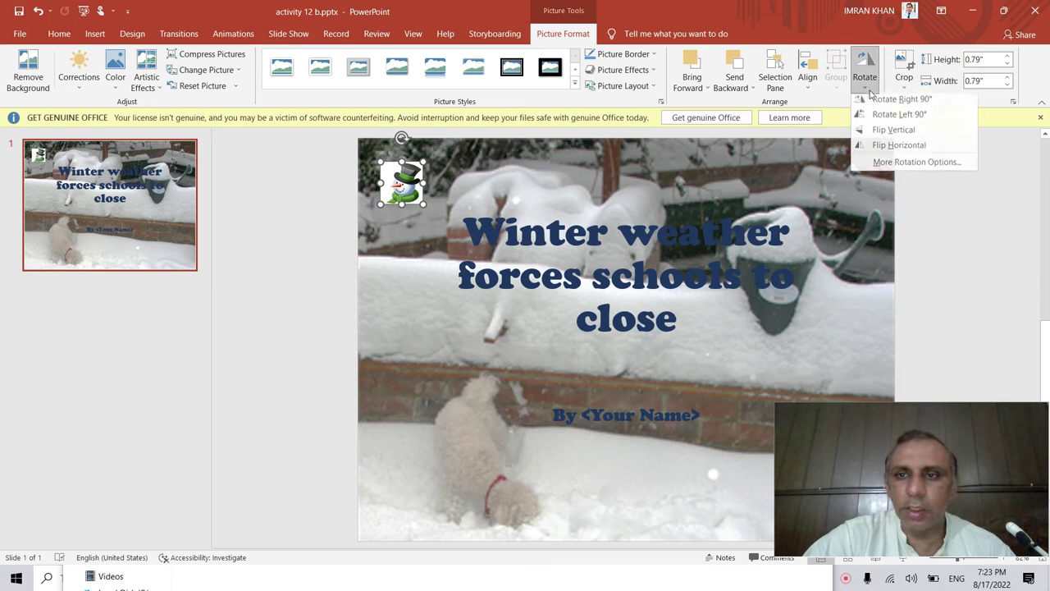
{"action": "left_click", "coordinate": [893, 150]}
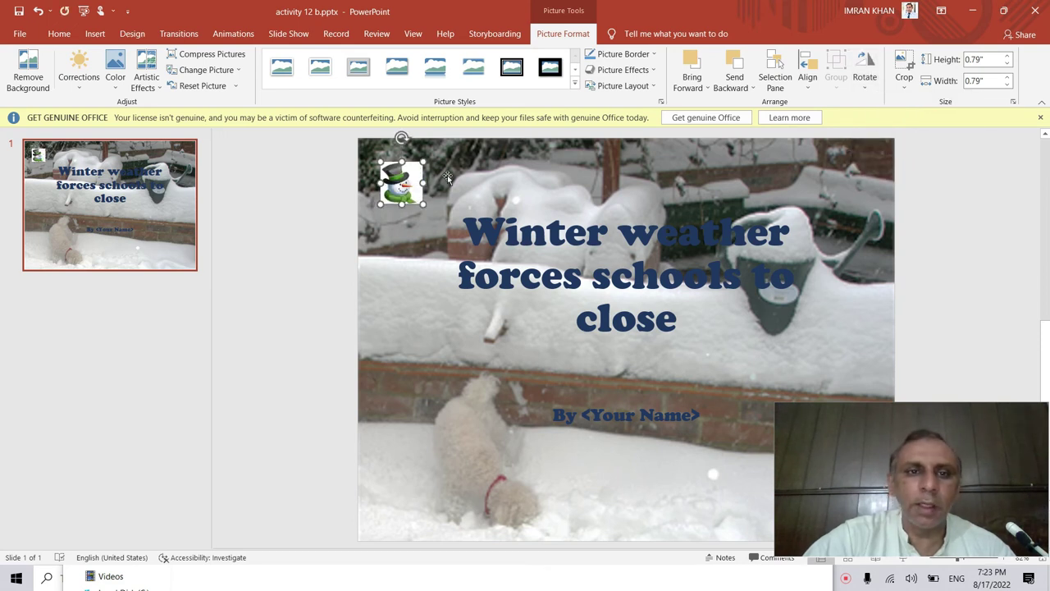
Step: Give the snowman picture a red Picture Border with 1 pt weight
{"action": "left_click", "coordinate": [648, 54]}
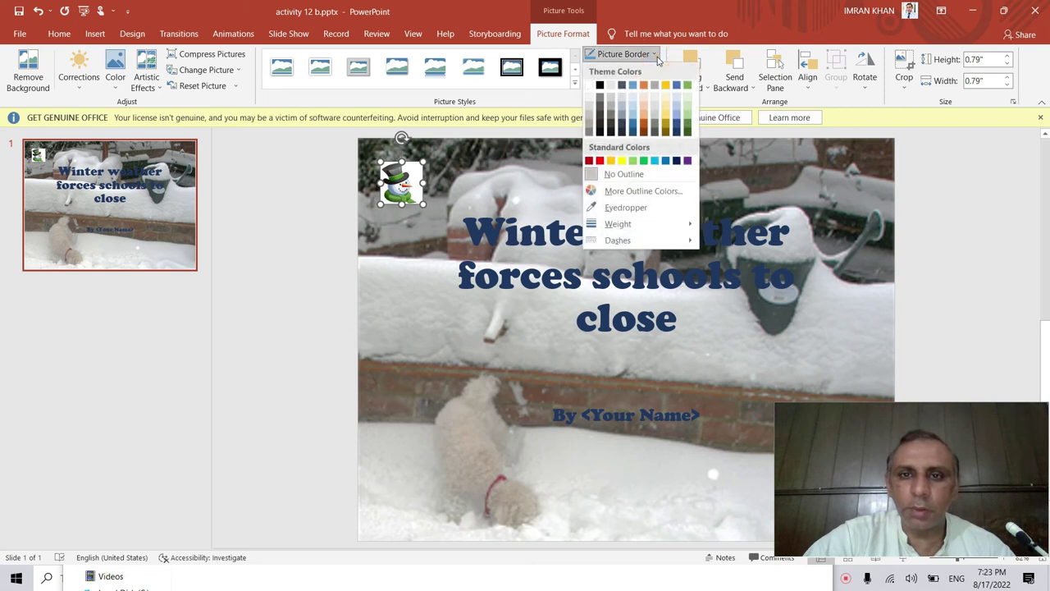
{"action": "left_click", "coordinate": [590, 160]}
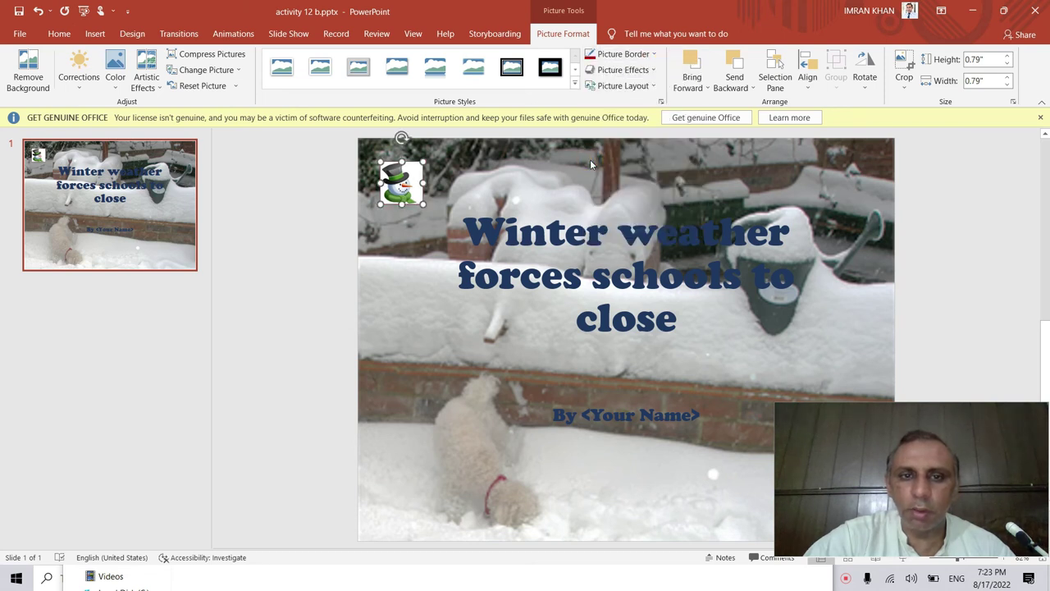
{"action": "left_click", "coordinate": [656, 55]}
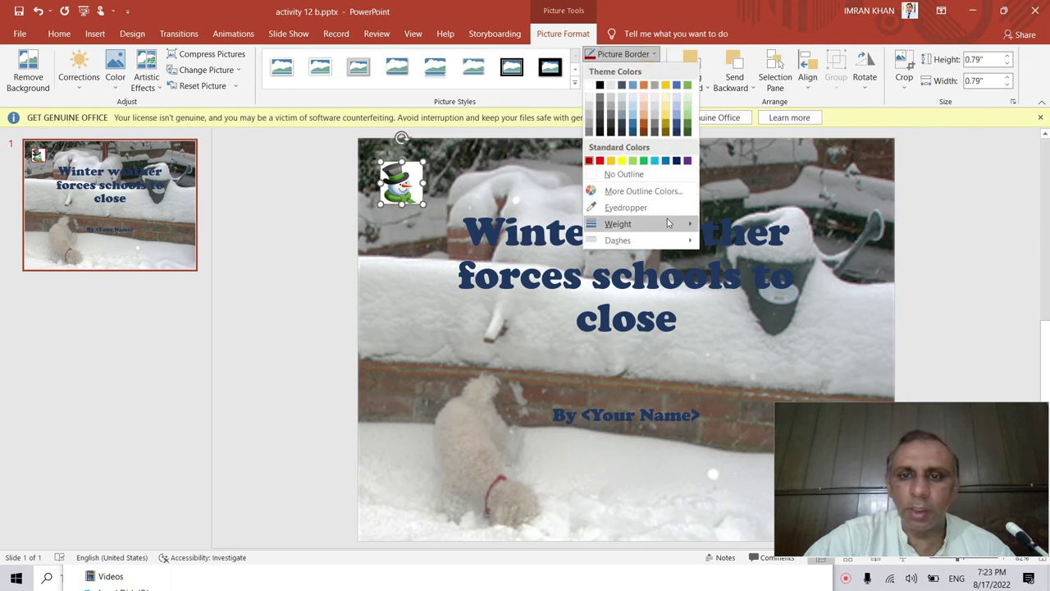
{"action": "mouse_move", "coordinate": [669, 223]}
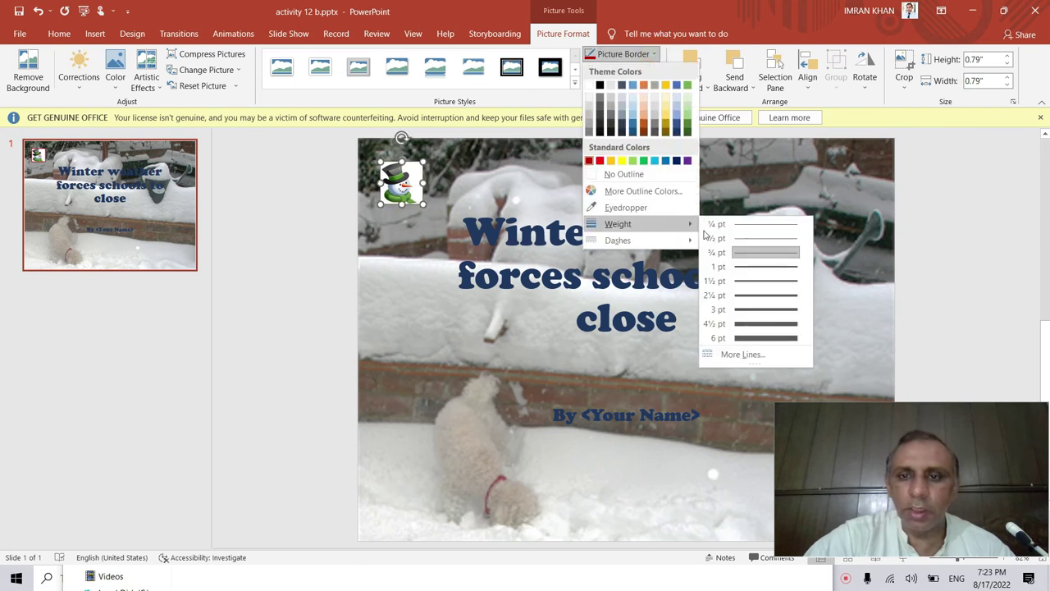
{"action": "left_click", "coordinate": [738, 267]}
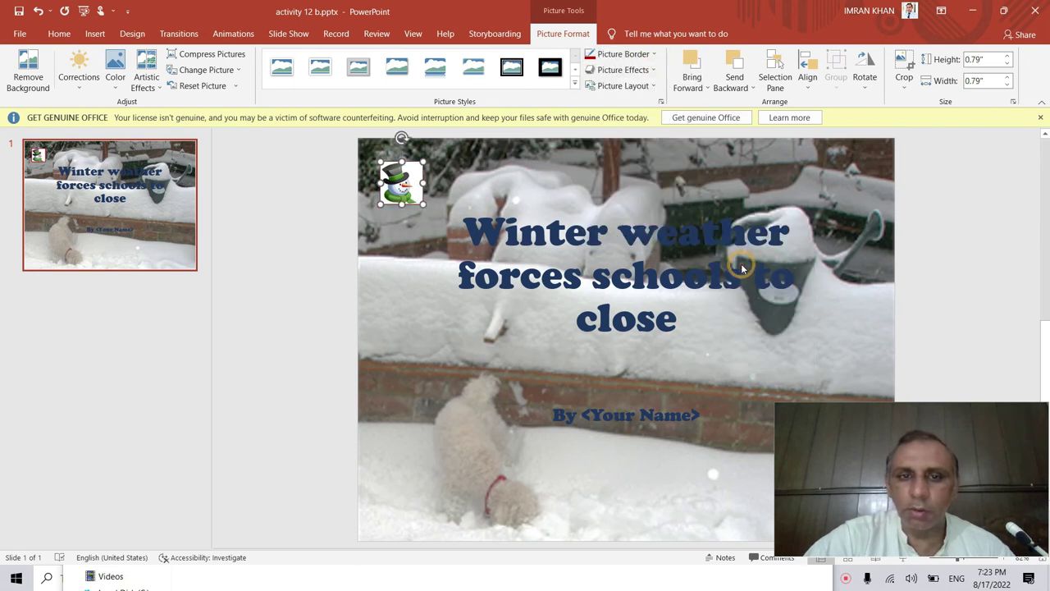
{"action": "left_click", "coordinate": [293, 189]}
Step: Zoom in to check the bordered snowman, then minimize PowerPoint and scroll the PDF to Activity 12d
{"action": "scroll", "coordinate": [405, 184], "scroll_direction": "up", "scroll_amount": 1}
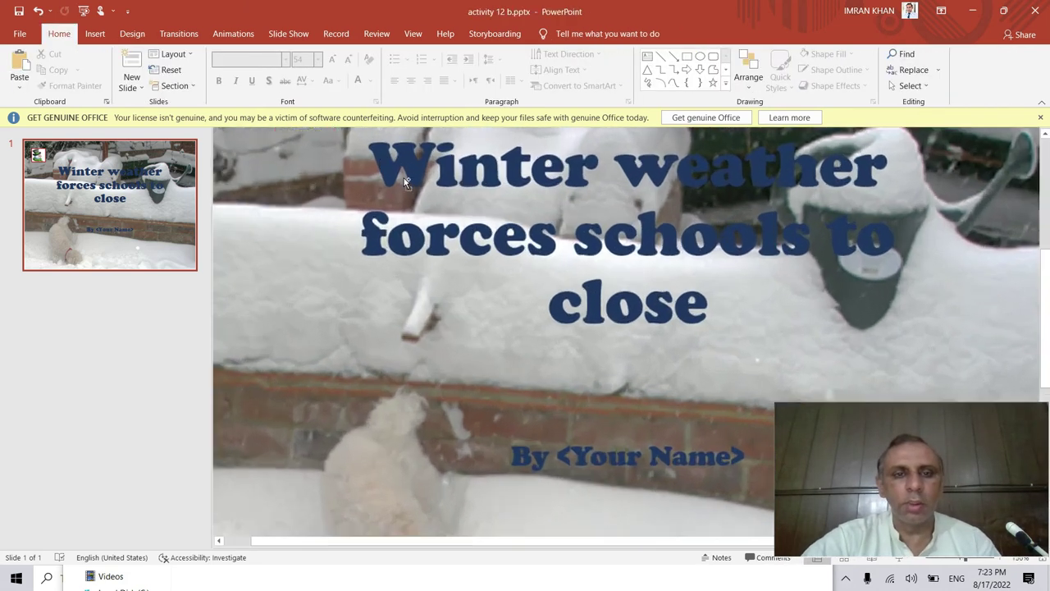
{"action": "scroll", "coordinate": [405, 184], "scroll_direction": "up", "scroll_amount": 1}
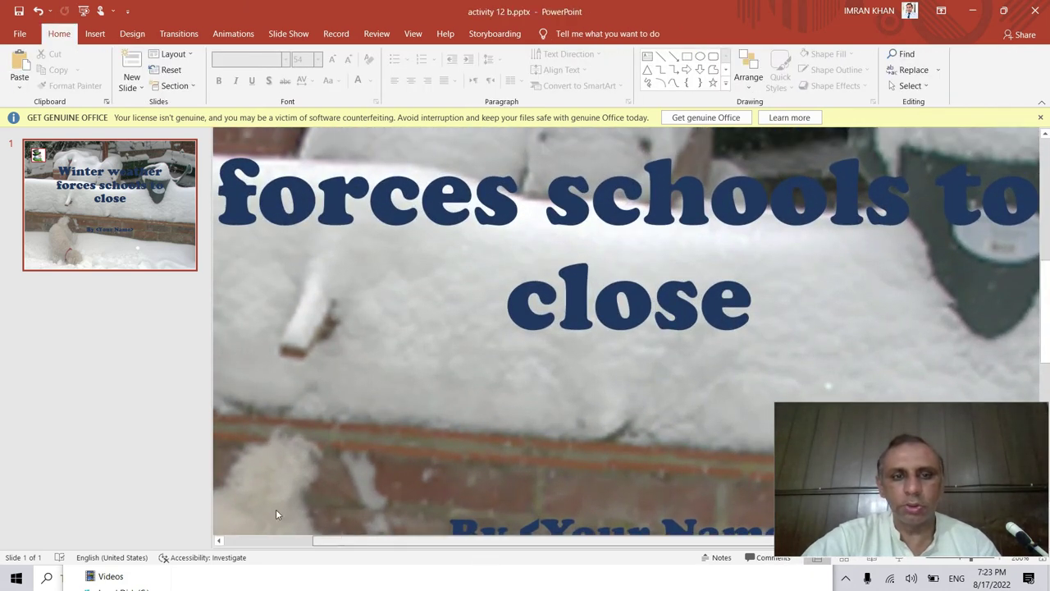
{"action": "scroll", "coordinate": [279, 517], "scroll_direction": "left", "scroll_amount": 3}
{"action": "scroll", "coordinate": [484, 258], "scroll_direction": "up", "scroll_amount": 5}
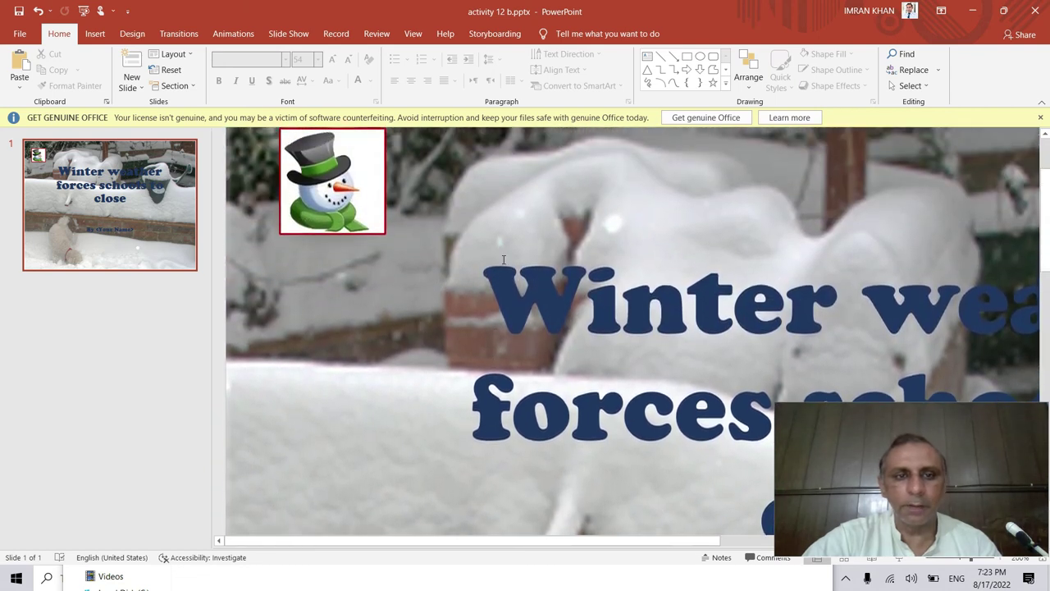
{"action": "scroll", "coordinate": [504, 260], "scroll_direction": "up", "scroll_amount": 2}
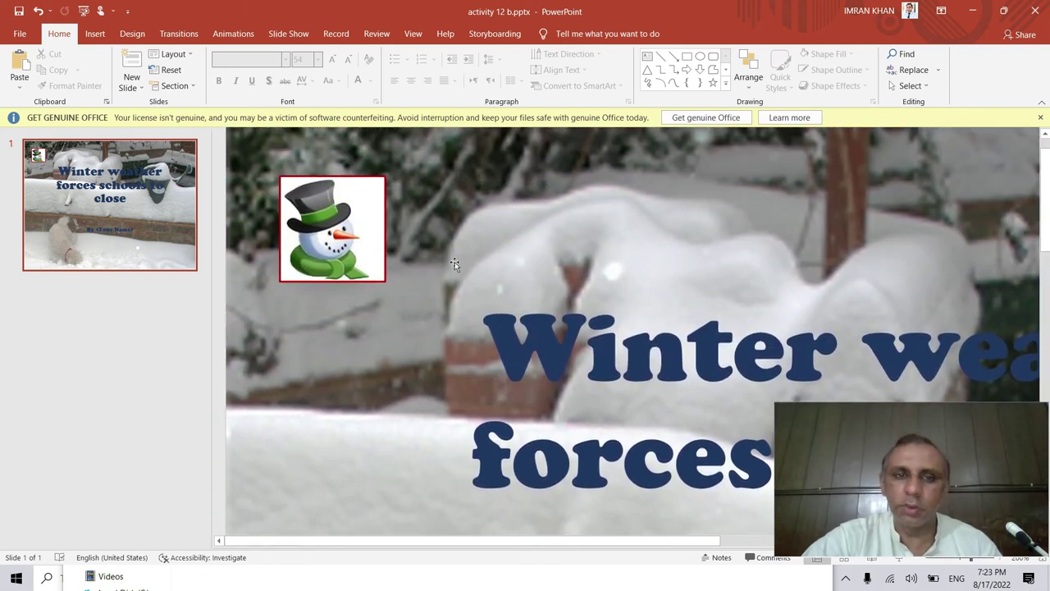
{"action": "scroll", "coordinate": [533, 314], "scroll_direction": "down", "scroll_amount": 5}
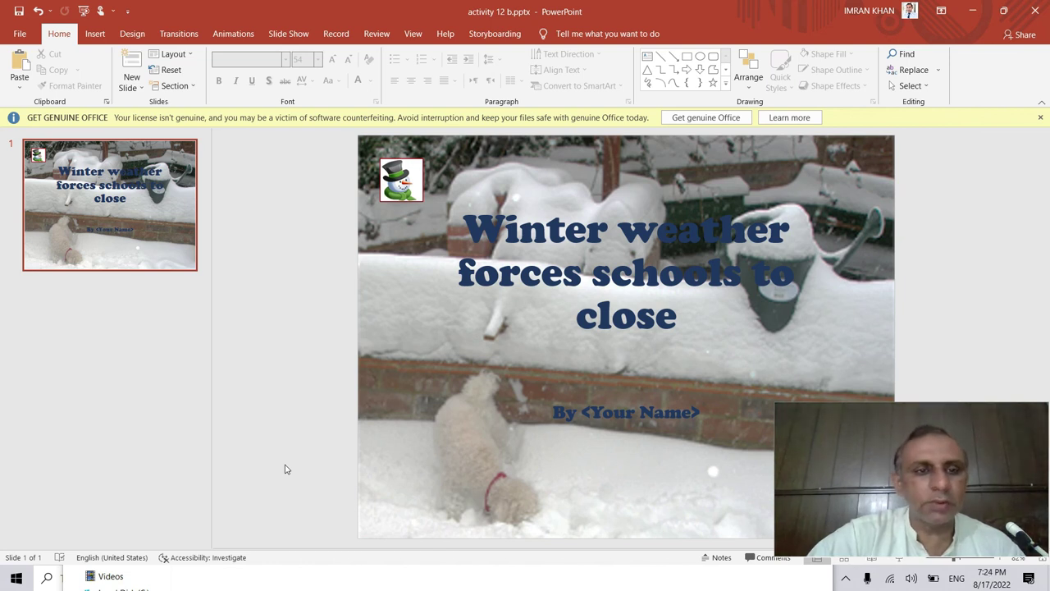
{"action": "left_click", "coordinate": [972, 11]}
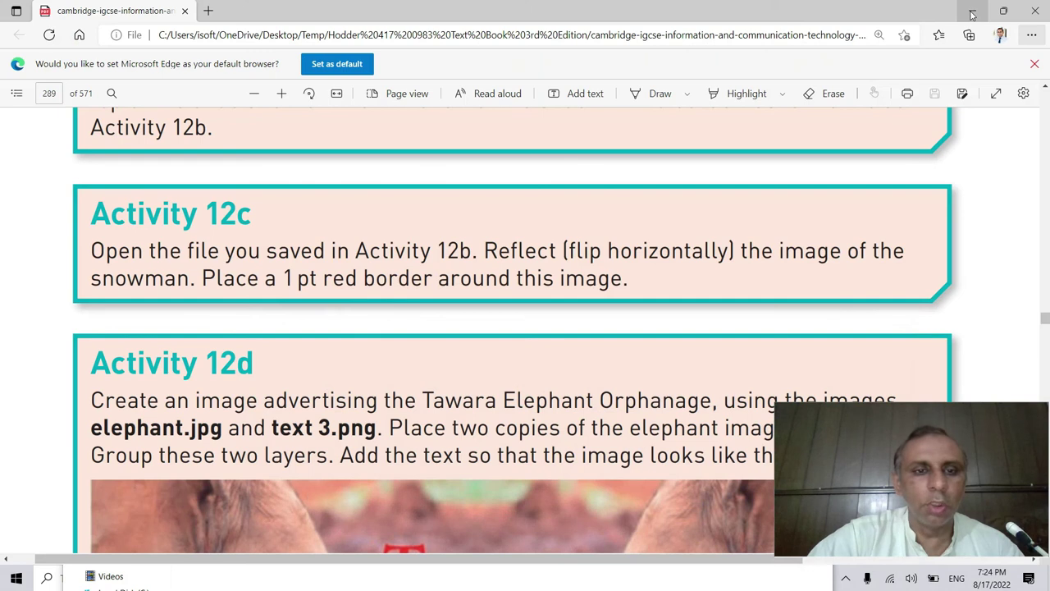
{"action": "scroll", "coordinate": [302, 330], "scroll_direction": "down", "scroll_amount": 5}
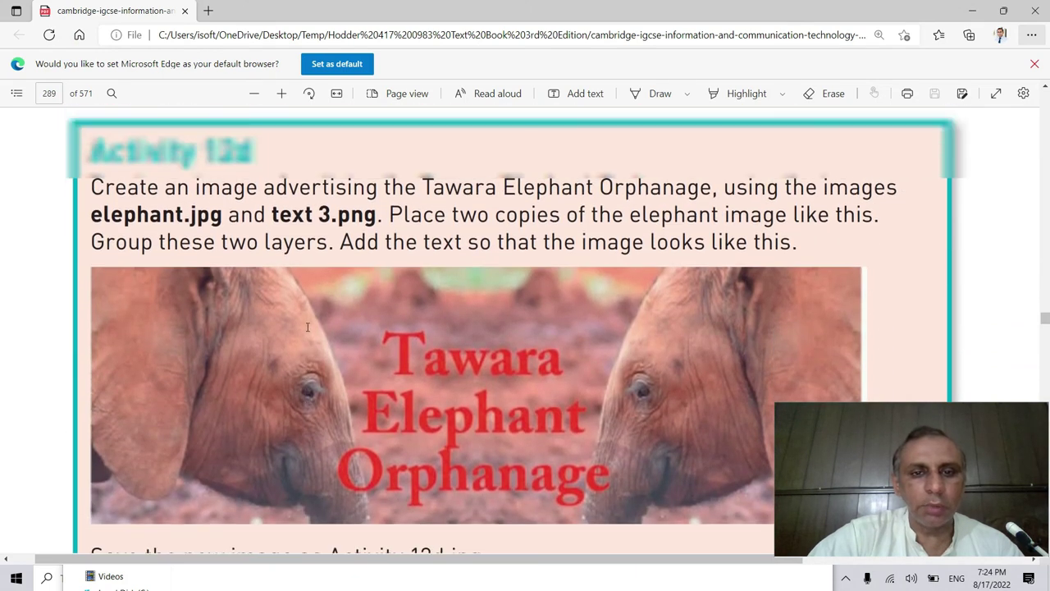